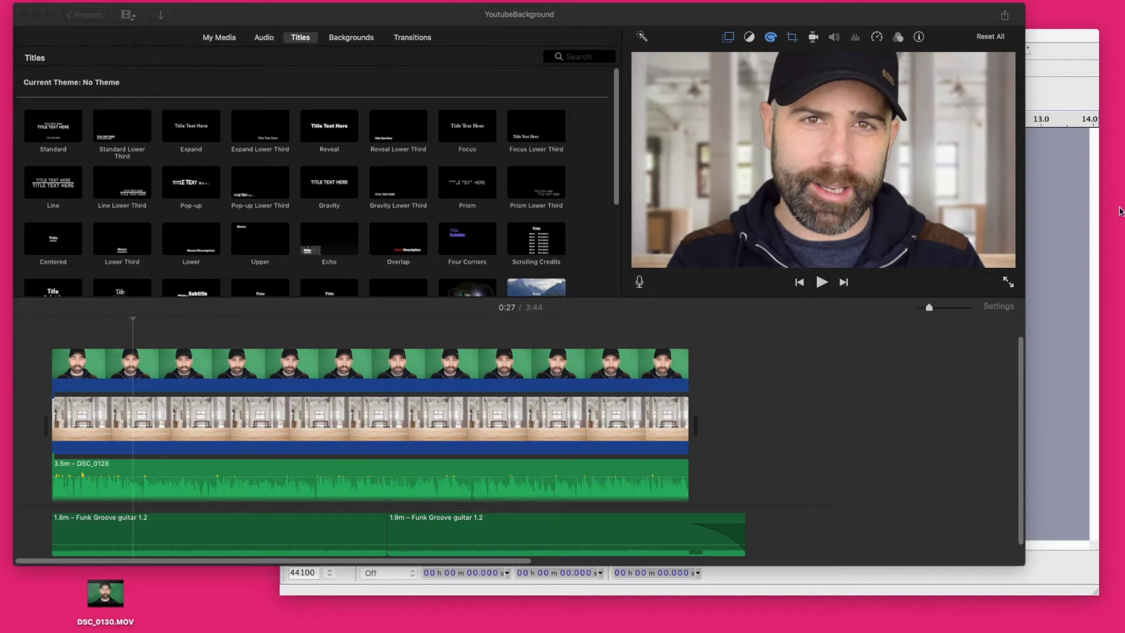
# Step: Switch to Audacity and import the audio of DSC_0130.MOV from the desktop
pyautogui.click(1064, 254)
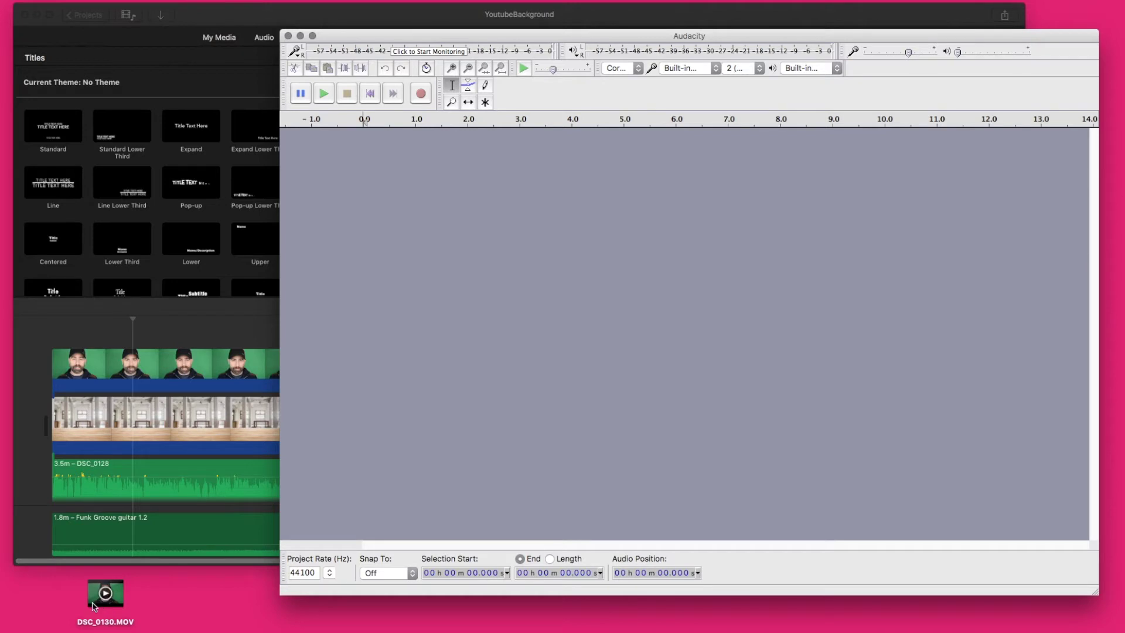
pyautogui.moveTo(101, 609)
pyautogui.moveTo(106, 600); pyautogui.dragTo(409, 352)
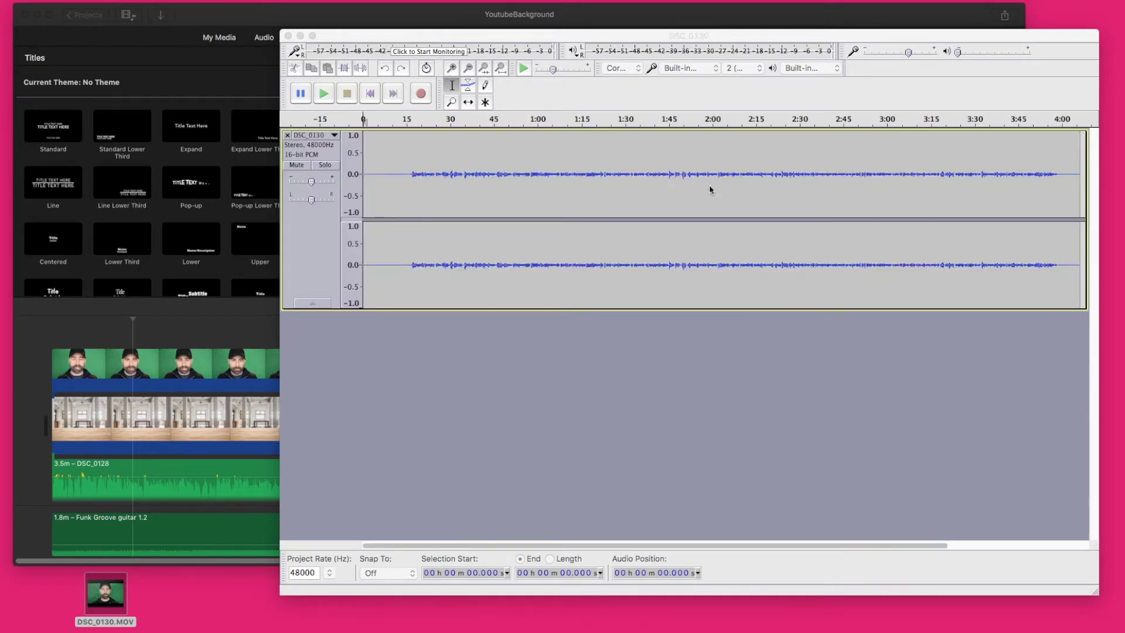
# Step: Normalize the entire DSC_0130 track
pyautogui.click(464, 202)
pyautogui.press('super+a')
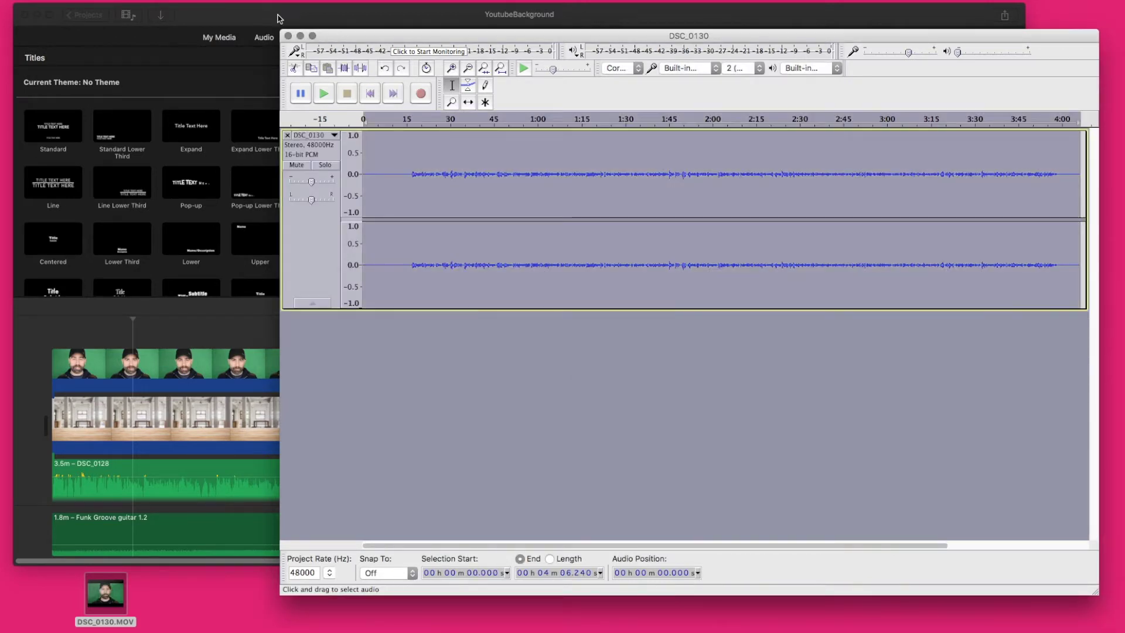
pyautogui.click(305, 1)
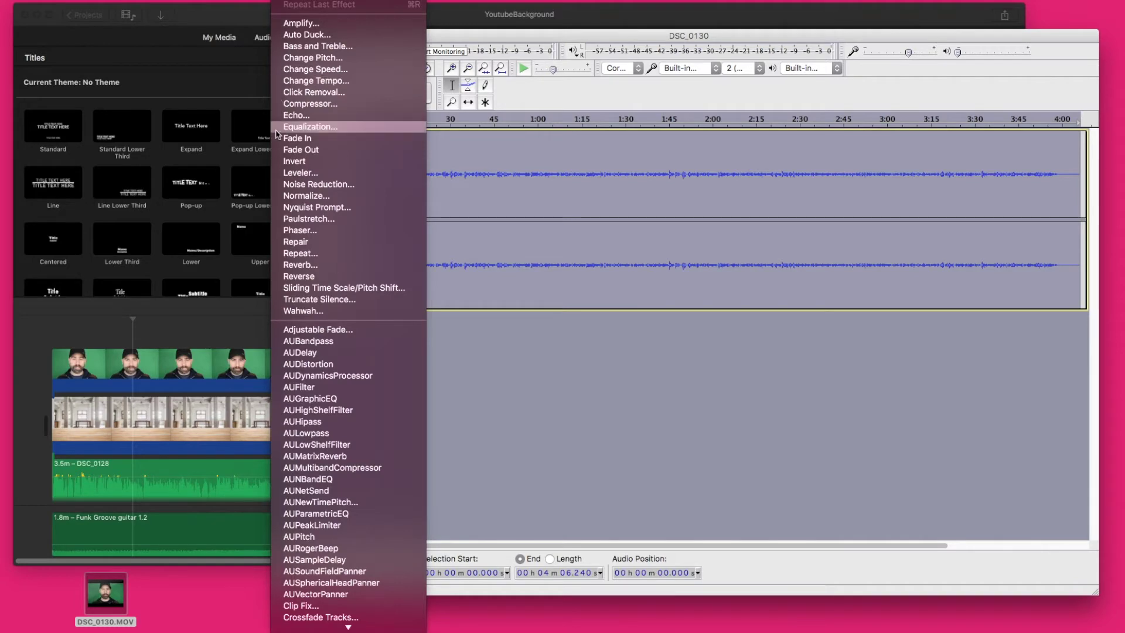
pyautogui.click(328, 200)
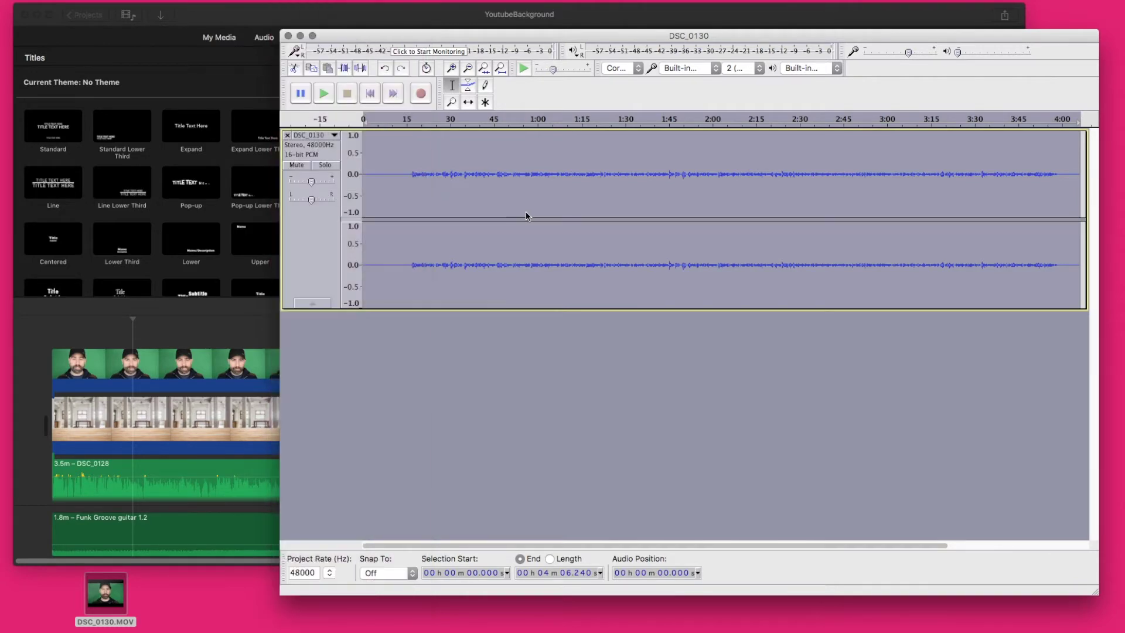
pyautogui.click(750, 345)
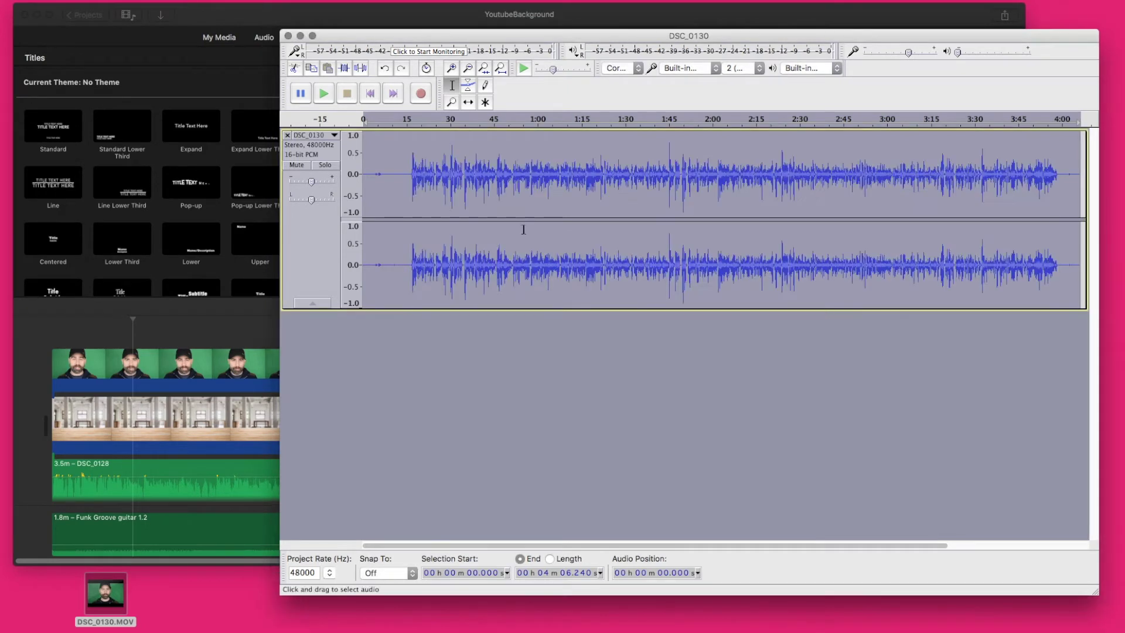
# Step: Capture a noise profile from the quiet stretch just before the speech, about 11.6 to 16.4 seconds
pyautogui.click(575, 329)
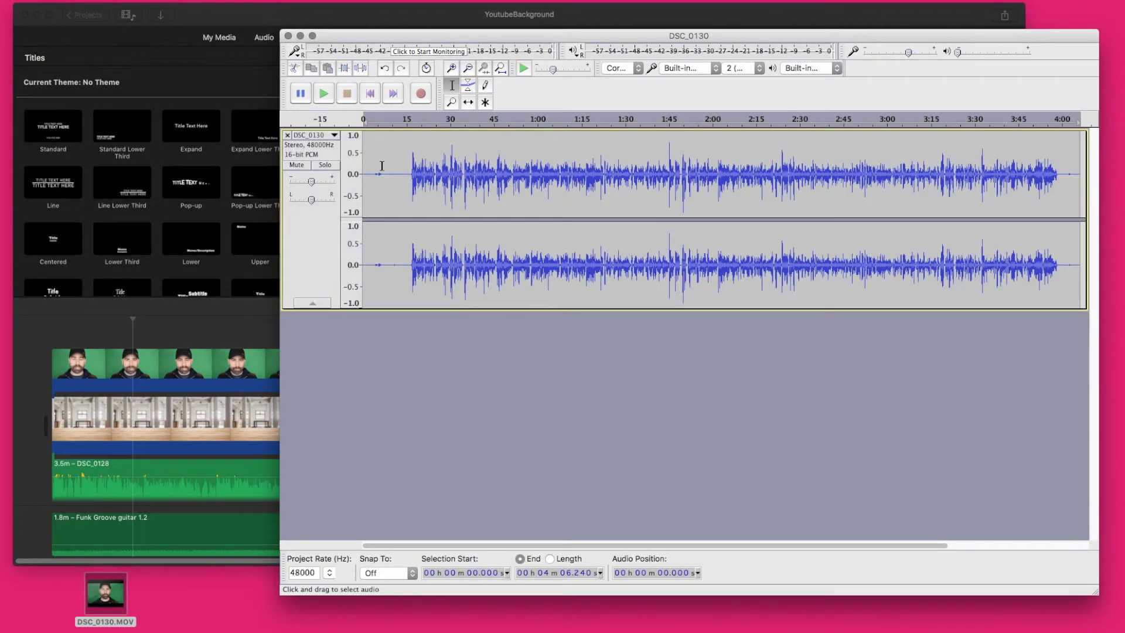
pyautogui.moveTo(384, 173); pyautogui.dragTo(406, 175)
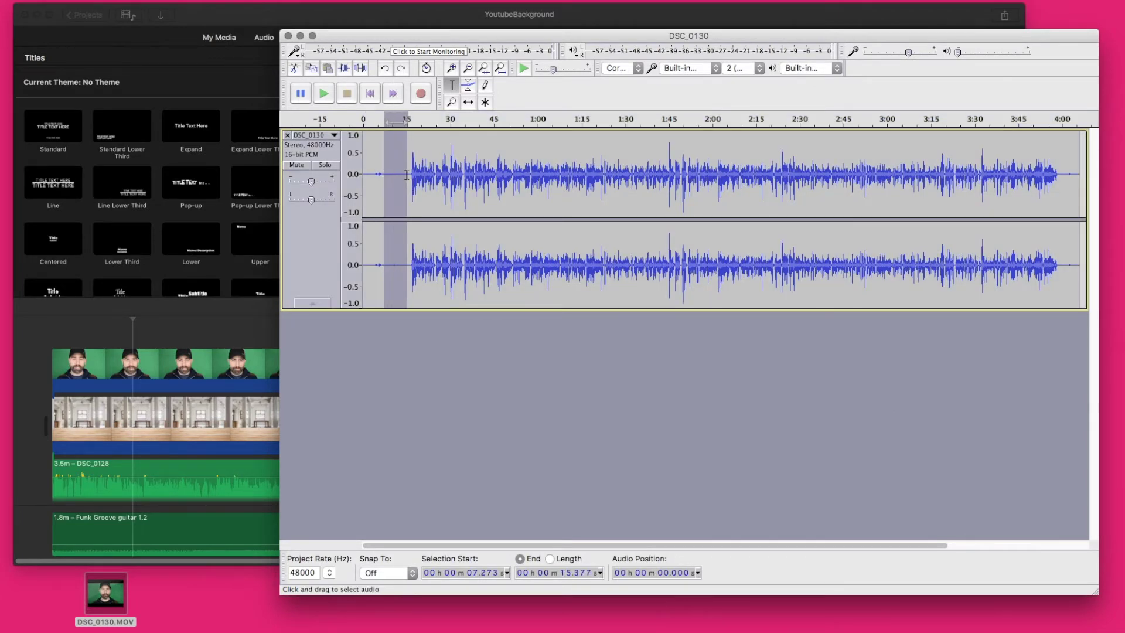
pyautogui.click(464, 234)
pyautogui.moveTo(393, 175); pyautogui.dragTo(410, 174)
pyautogui.click(396, 173)
pyautogui.click(235, 1)
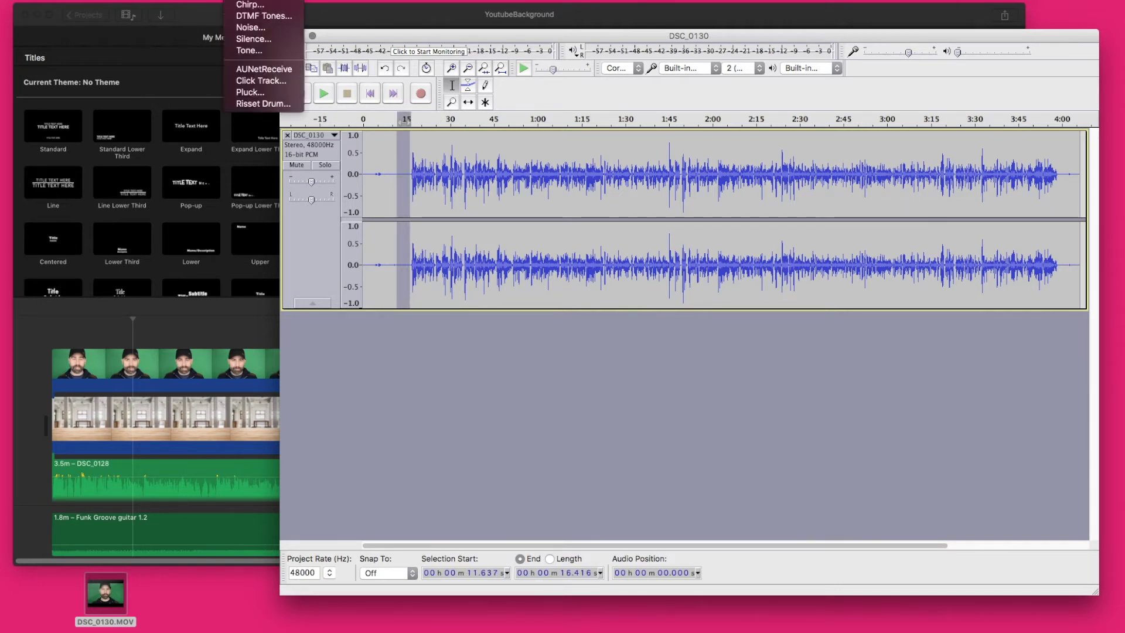
pyautogui.moveTo(281, 1)
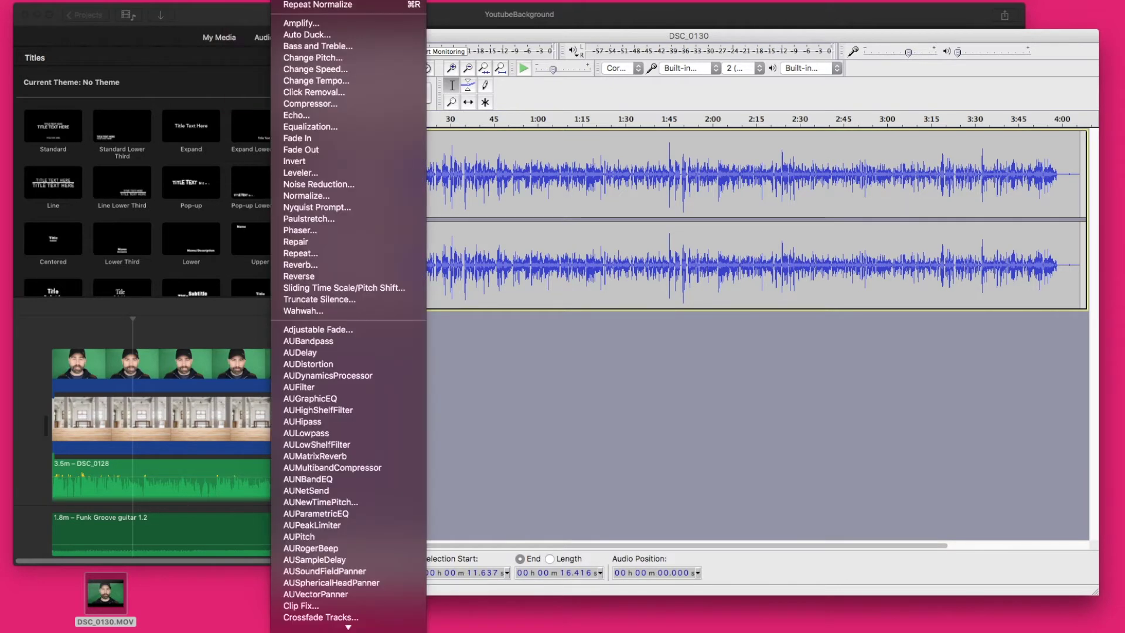
pyautogui.click(319, 185)
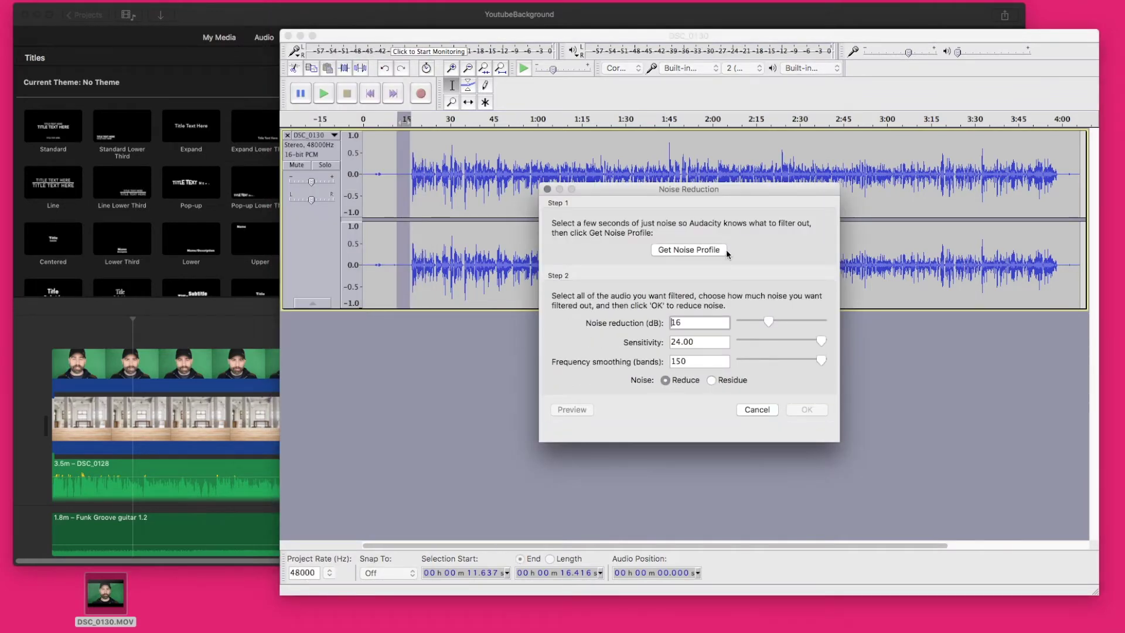
pyautogui.click(700, 250)
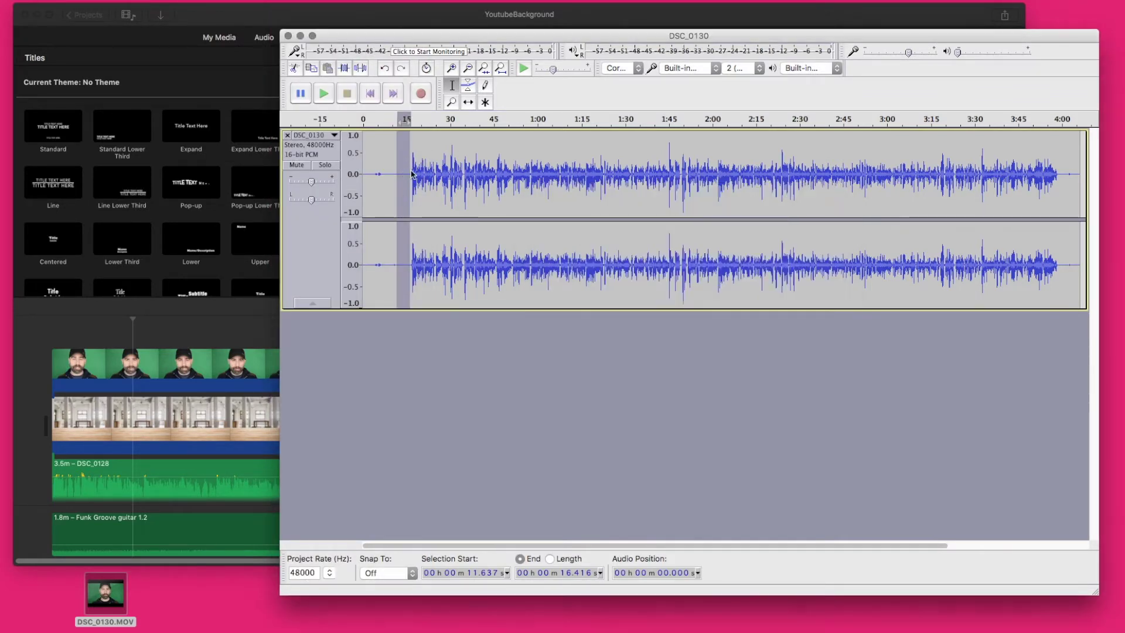
# Step: Apply Noise Reduction to the whole track with 16 dB reduction, sensitivity 24.00 and 150 frequency smoothing bands
pyautogui.press('super+a')
pyautogui.click(235, 1)
pyautogui.moveTo(287, 1)
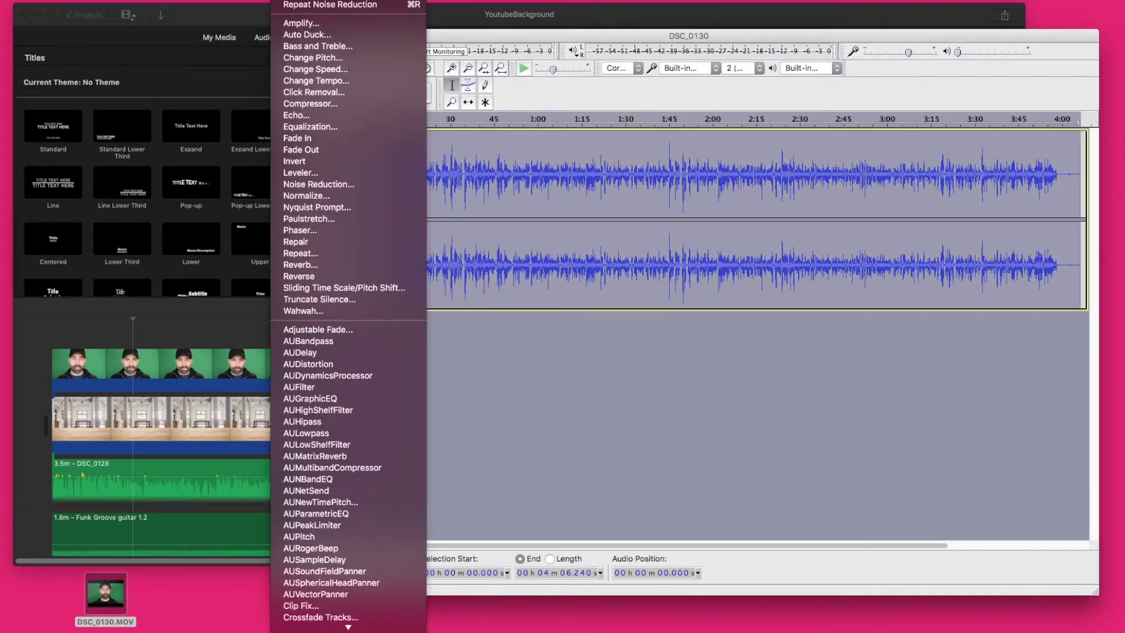
pyautogui.click(328, 184)
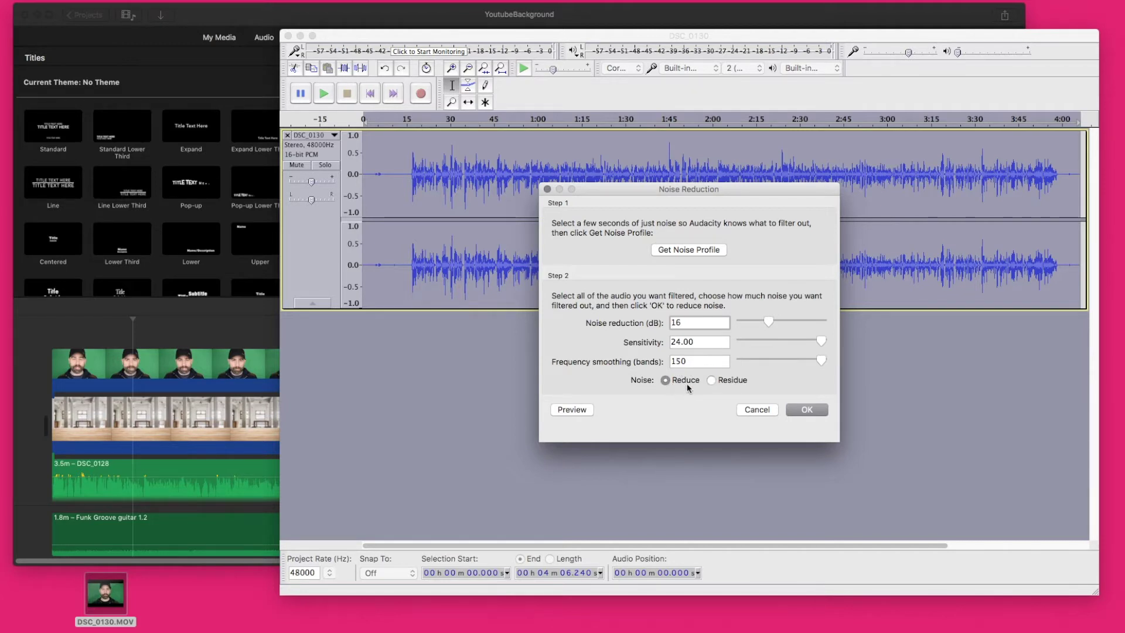
pyautogui.click(823, 414)
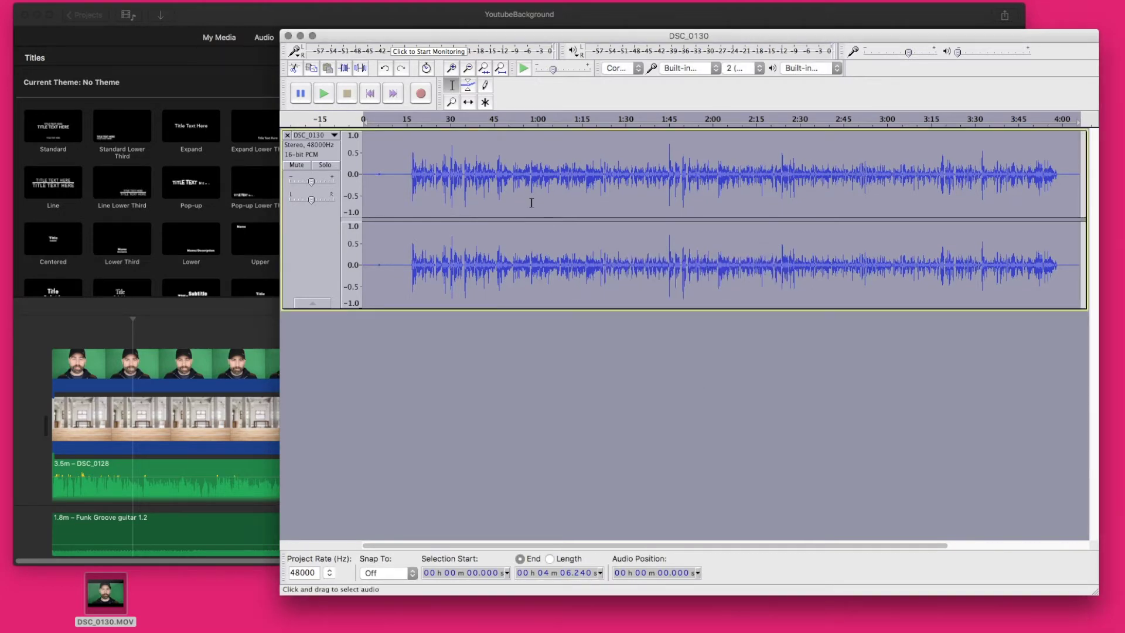
# Step: Apply Equalization to the whole track using the Bass Boost curve
pyautogui.click(336, 1)
pyautogui.moveTo(287, 1)
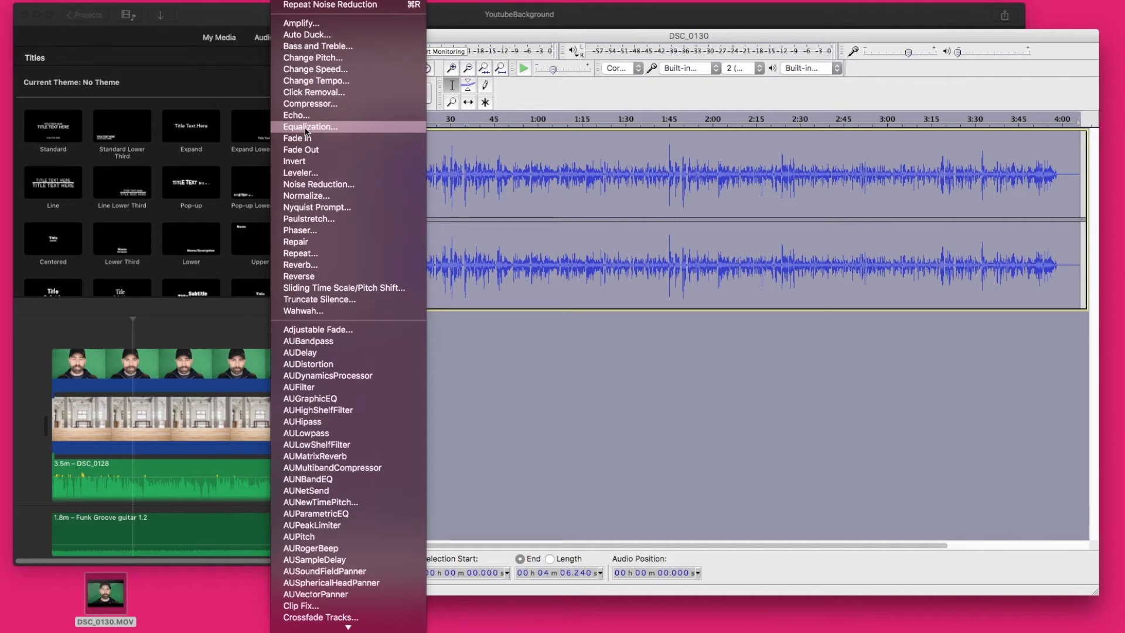
pyautogui.click(305, 128)
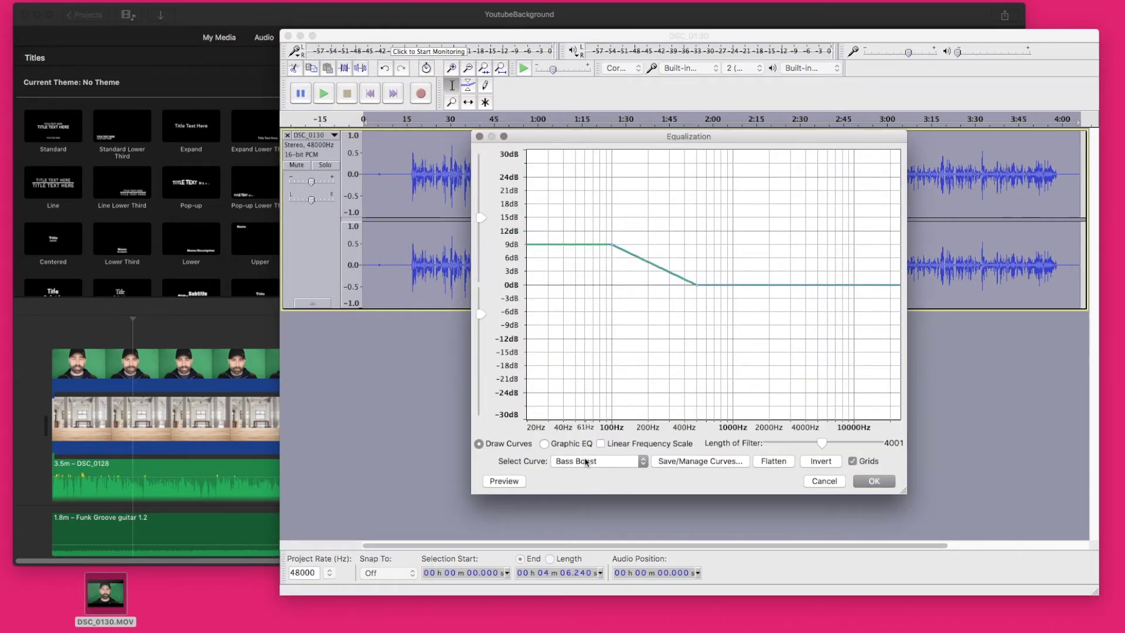
pyautogui.click(857, 484)
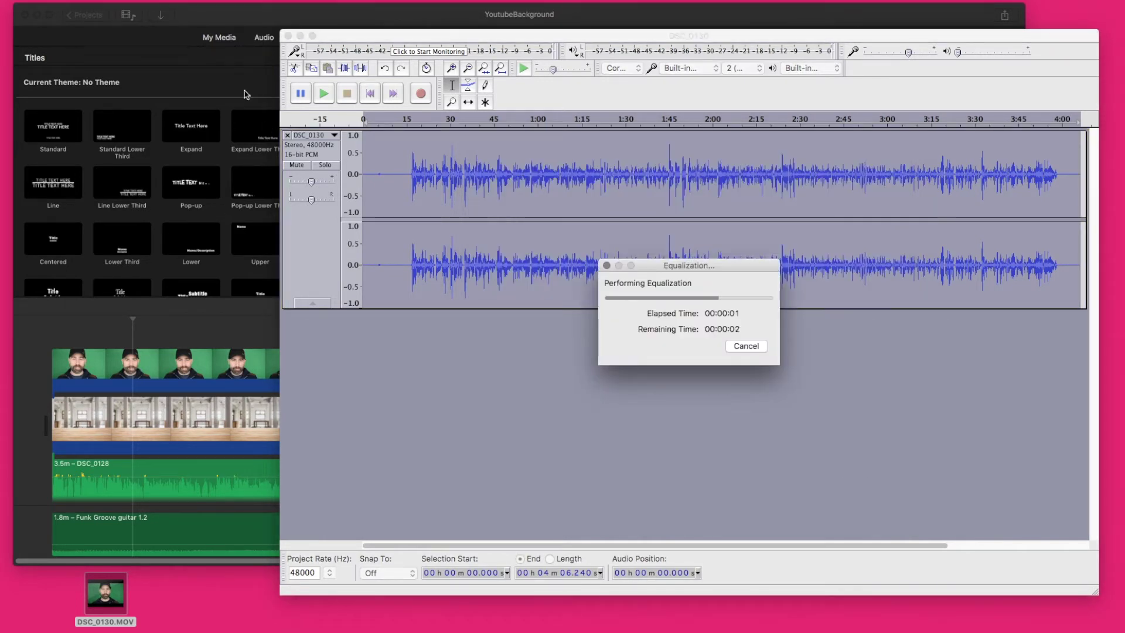
# Step: Apply Bass and Treble to the whole track with bass 6.0 dB, treble 0.0 dB and level 0.0 dB
pyautogui.click(237, 0)
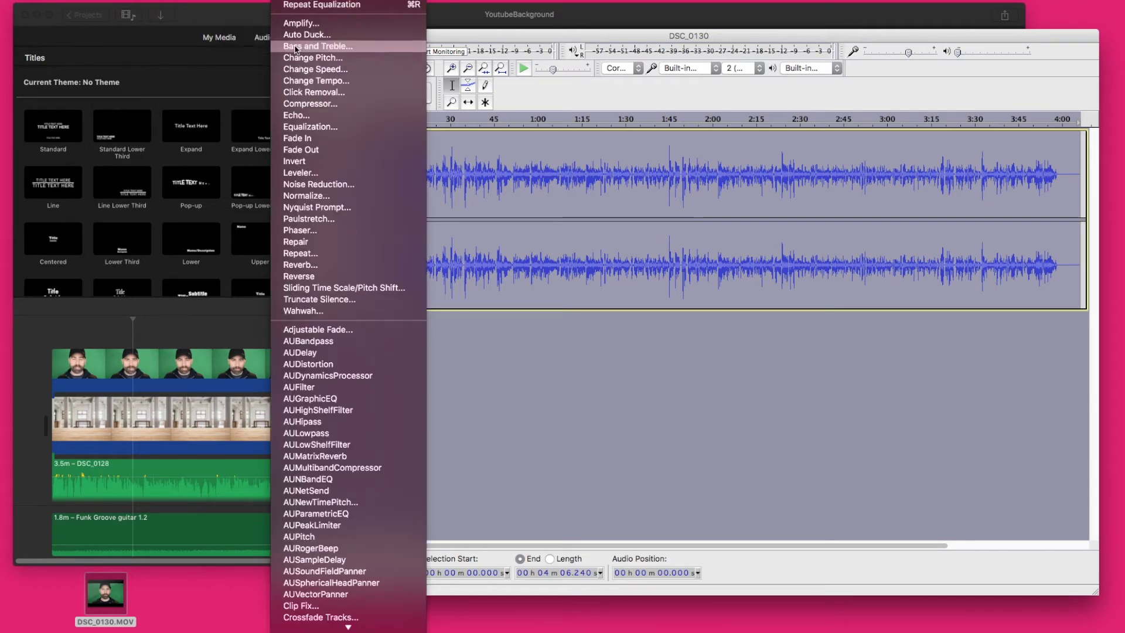
pyautogui.click(503, 300)
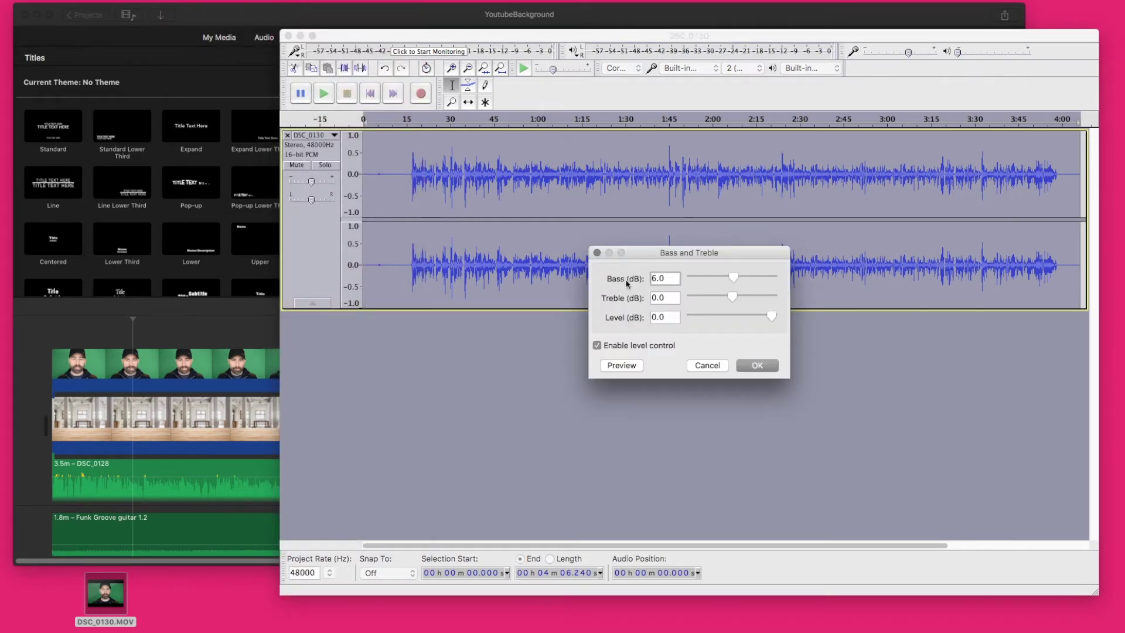
pyautogui.click(754, 367)
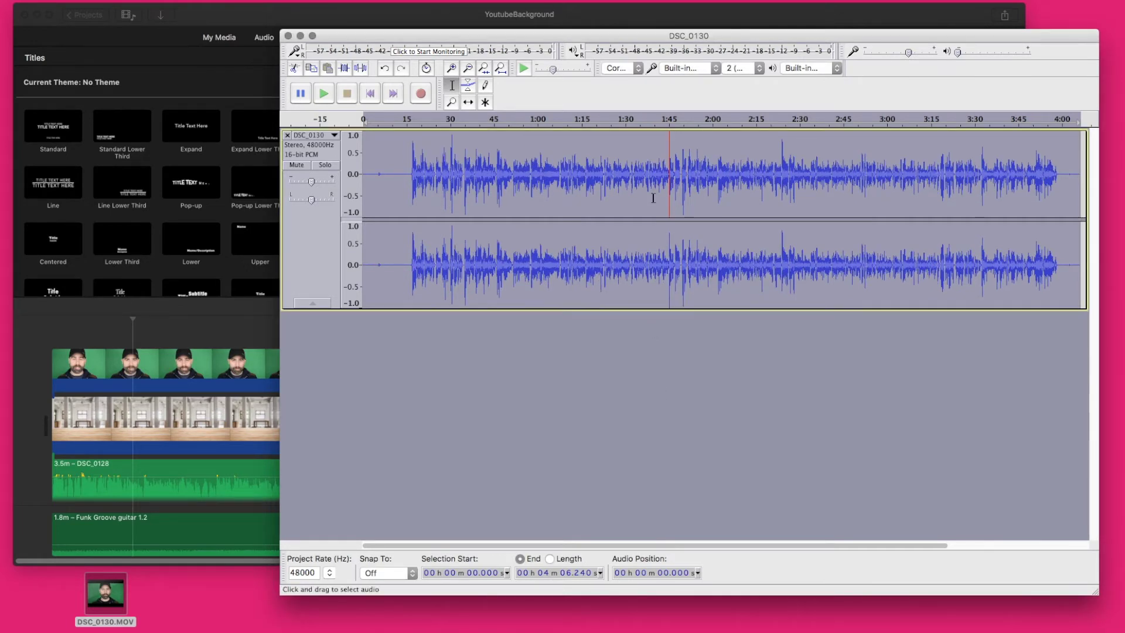
# Step: Normalize the whole track again after the bass boost
pyautogui.click(252, 0)
pyautogui.moveTo(287, 0)
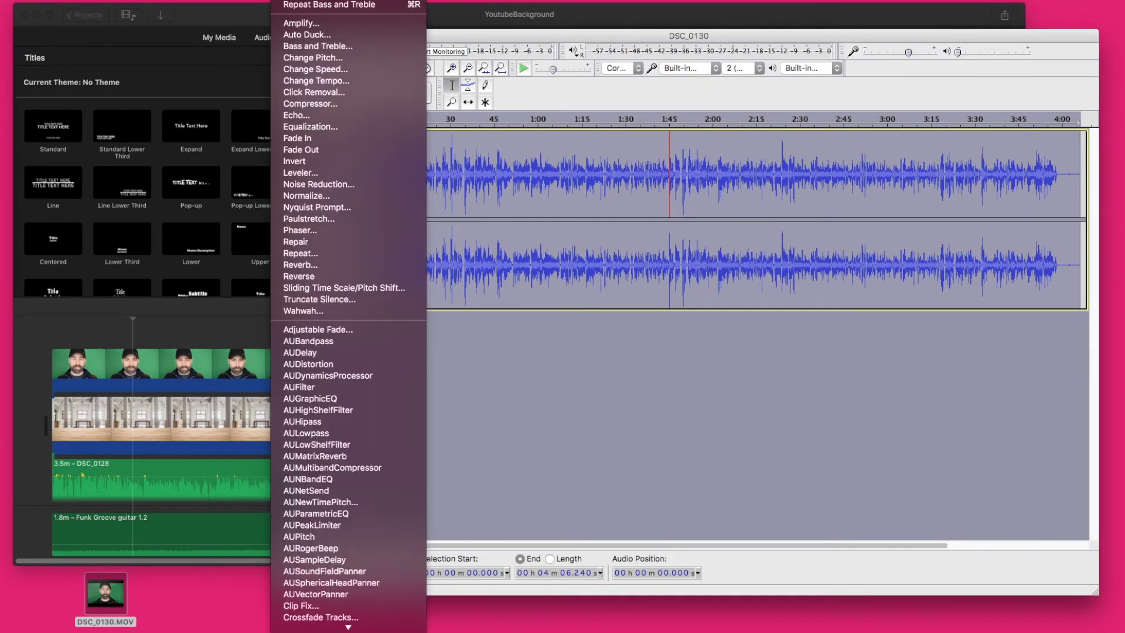
pyautogui.click(305, 195)
pyautogui.press('Return')
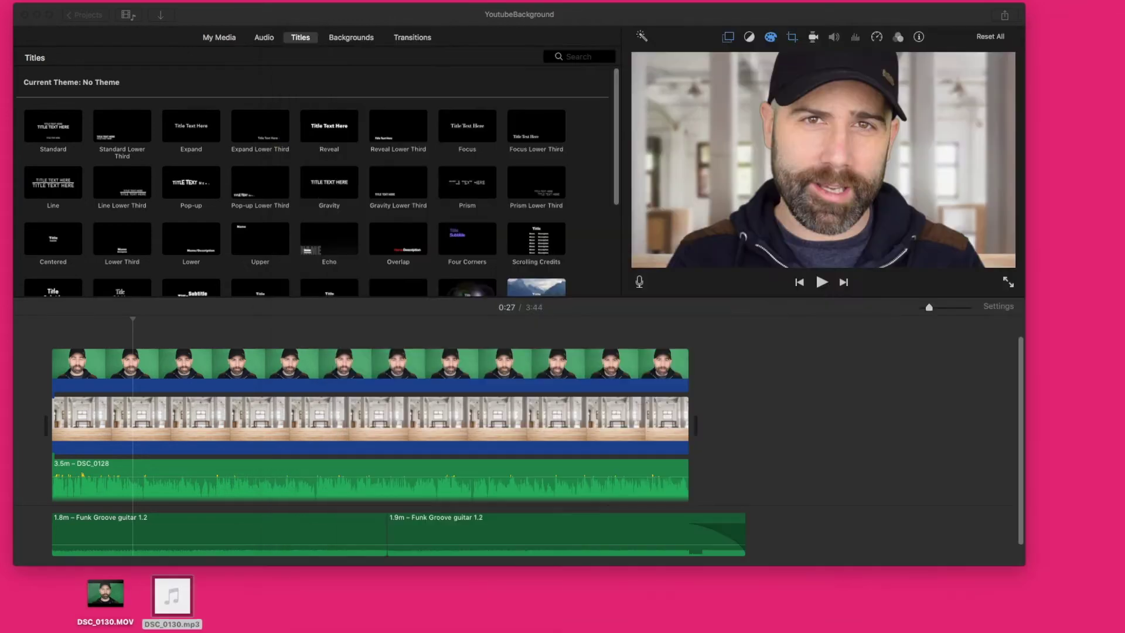
# Step: In iMovie, replace the green-screen overlay clip with DSC_0130.MOV at the timeline start and delete the DSC_0128 audio clip
pyautogui.click(261, 602)
pyautogui.moveTo(116, 603)
pyautogui.moveTo(229, 13); pyautogui.dragTo(231, 11)
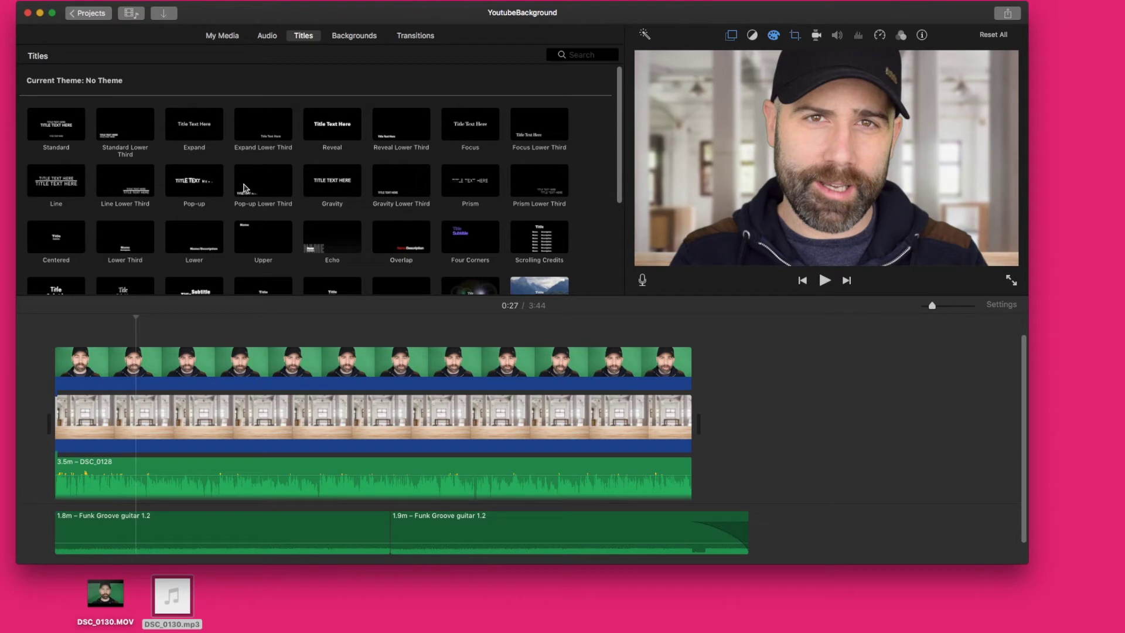
pyautogui.click(451, 369)
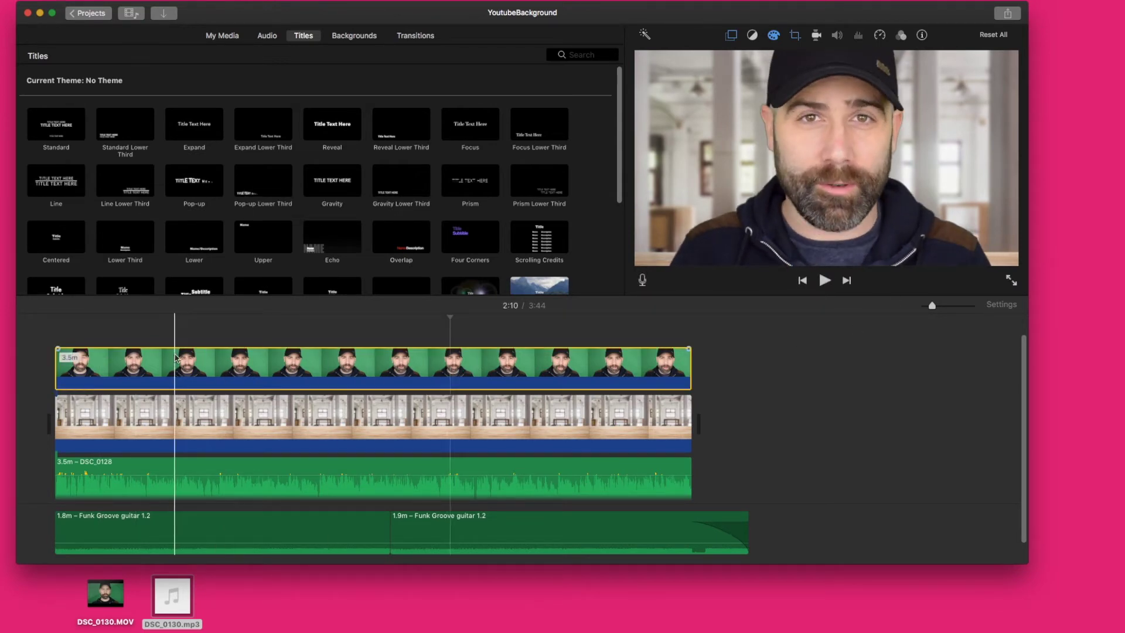
pyautogui.press('Delete')
pyautogui.moveTo(120, 609); pyautogui.dragTo(91, 380)
pyautogui.moveTo(67, 379); pyautogui.dragTo(59, 378)
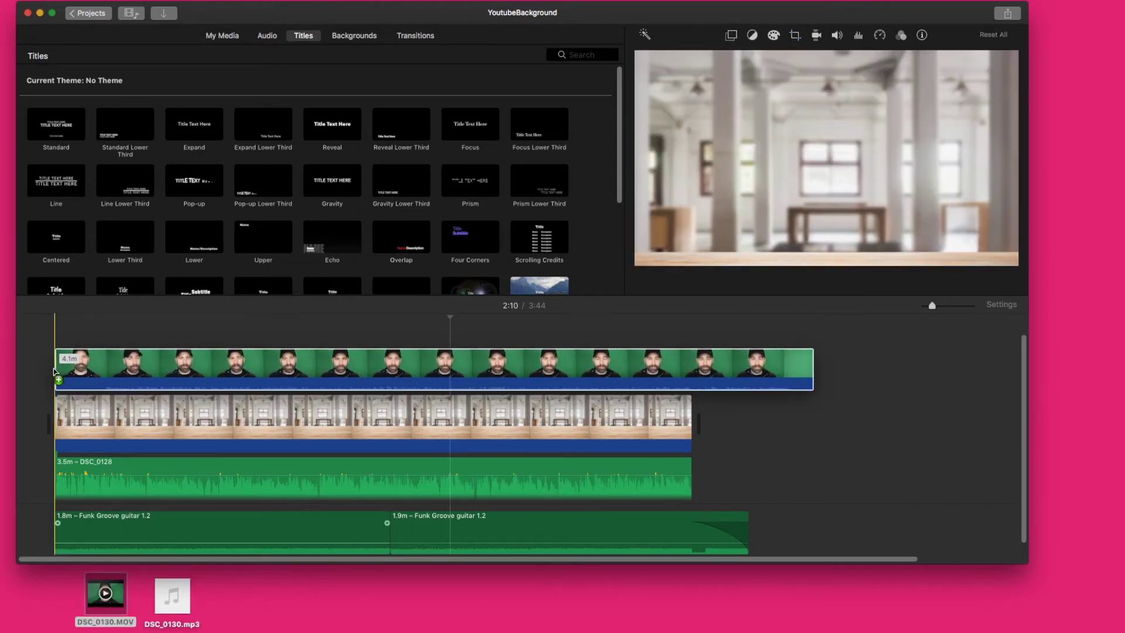
pyautogui.click(175, 468)
pyautogui.press('Delete')
# Step: Detach the new green-screen clip's audio and replace it with DSC_0130.mp3 aligned to the timeline start
pyautogui.rightClick(109, 361)
pyautogui.click(149, 447)
pyautogui.click(148, 466)
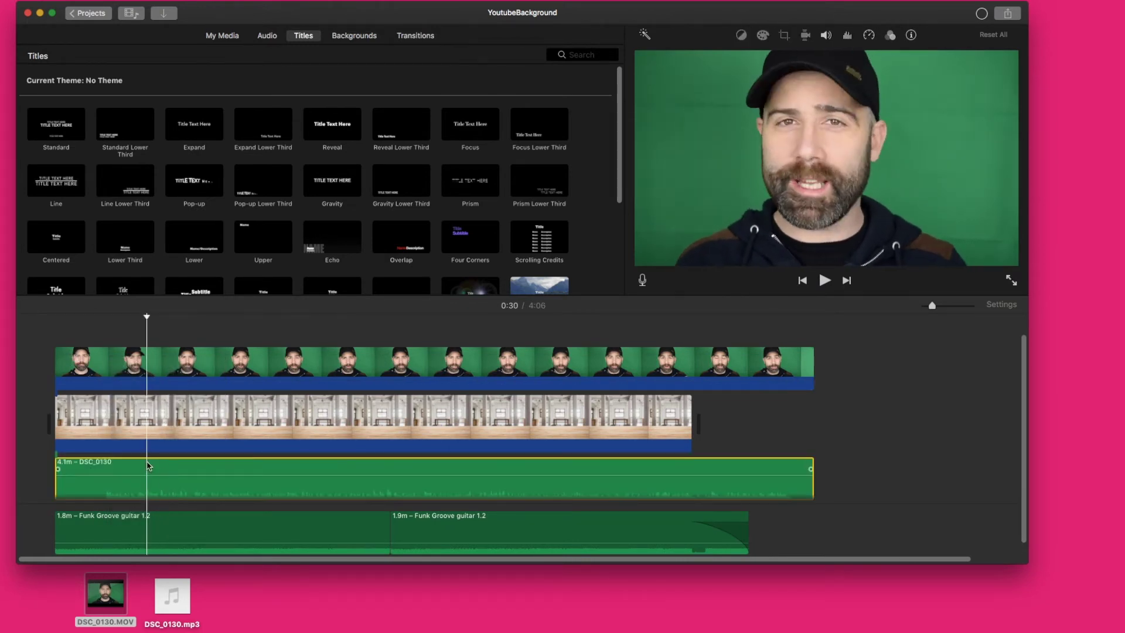
pyautogui.press('Delete')
pyautogui.moveTo(172, 595); pyautogui.dragTo(56, 480)
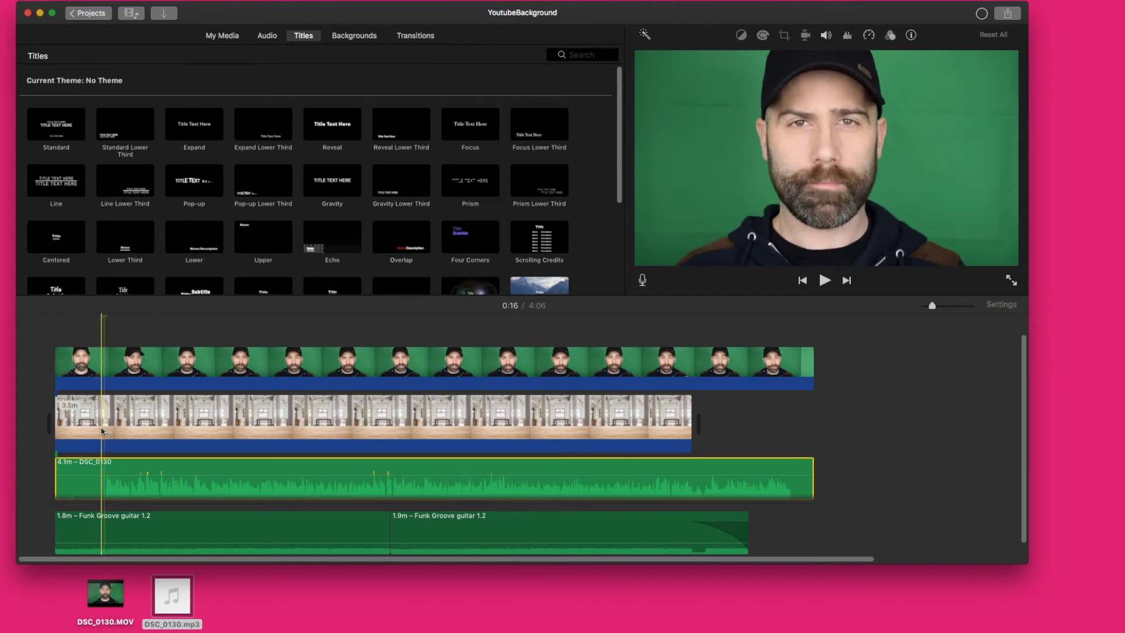
# Step: Split the green-screen clip, the background clip and the DSC_0130 audio at about 0:16, where the speech starts
pyautogui.rightClick(105, 373)
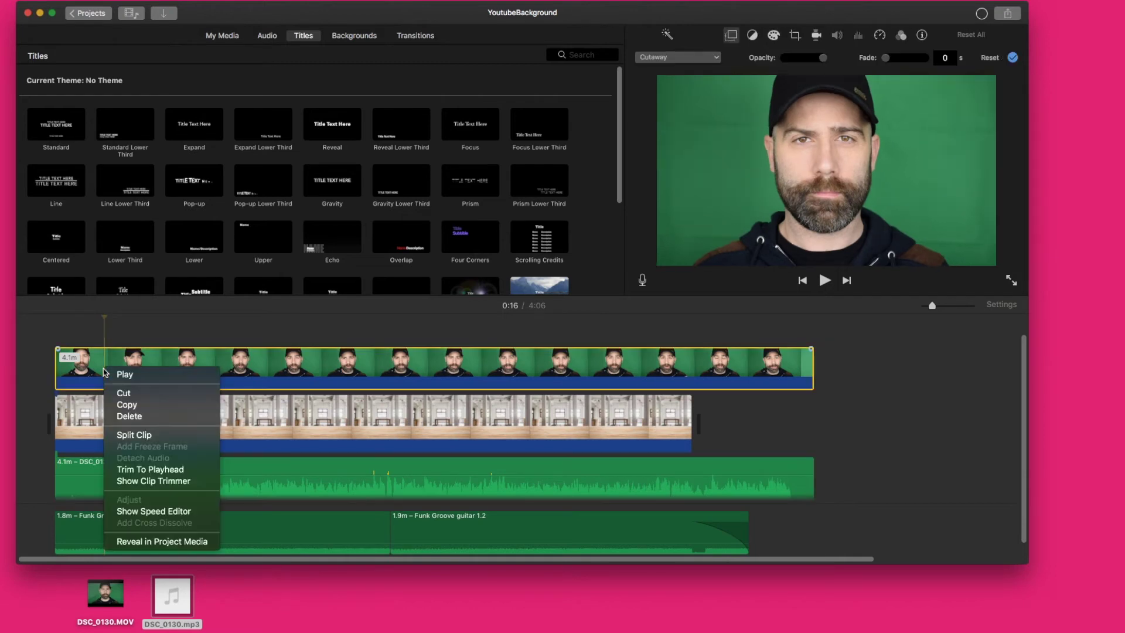
pyautogui.click(135, 433)
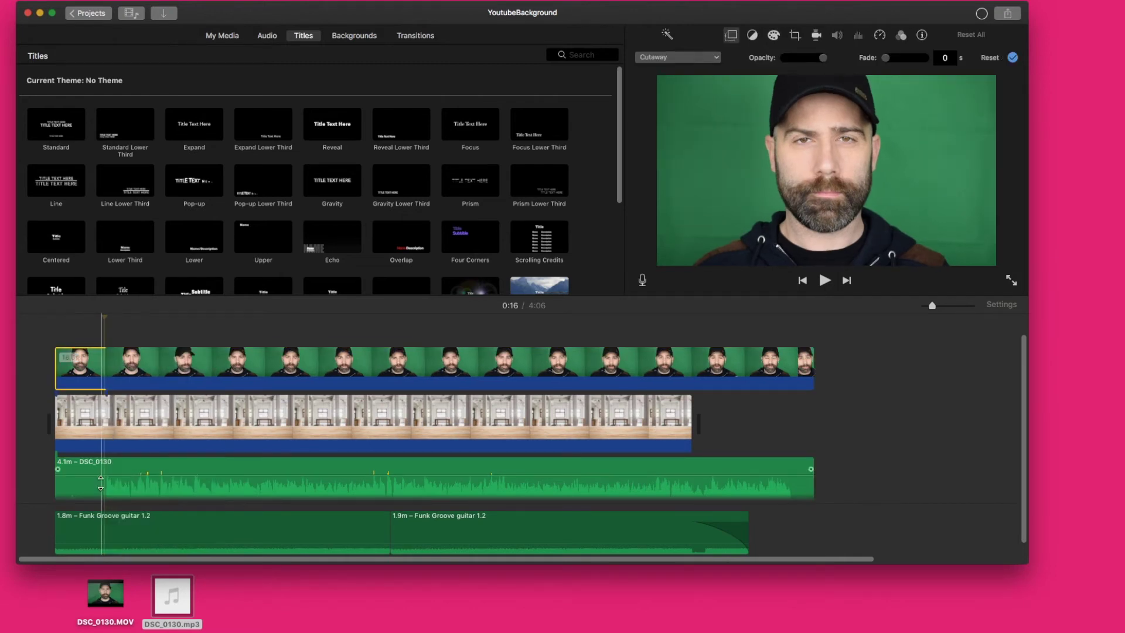
pyautogui.rightClick(106, 438)
pyautogui.click(128, 501)
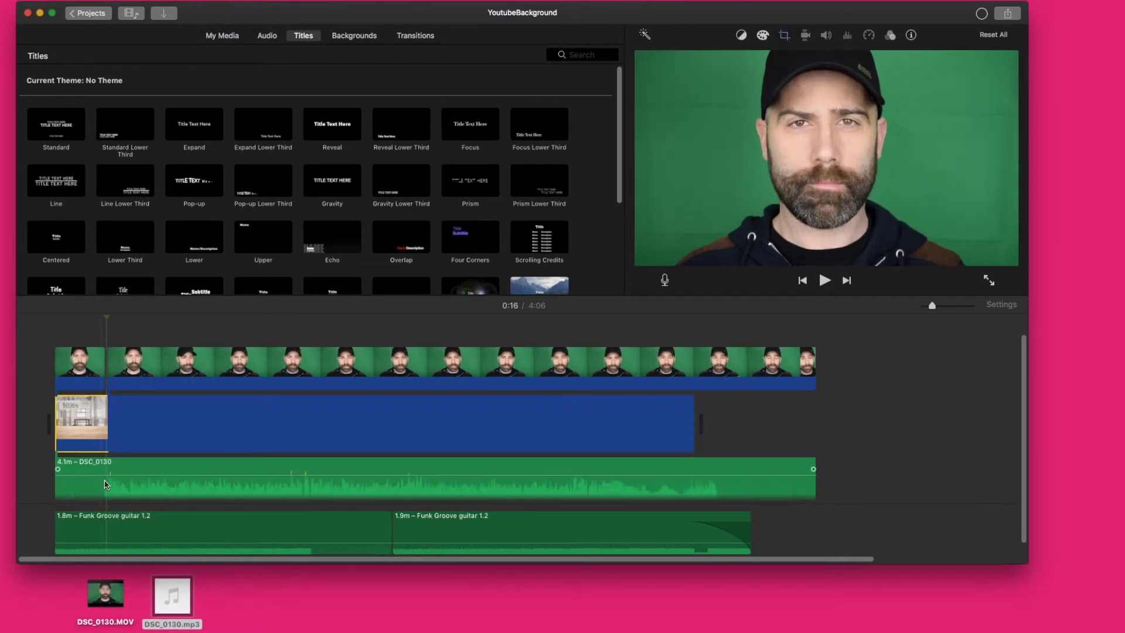
pyautogui.rightClick(108, 484)
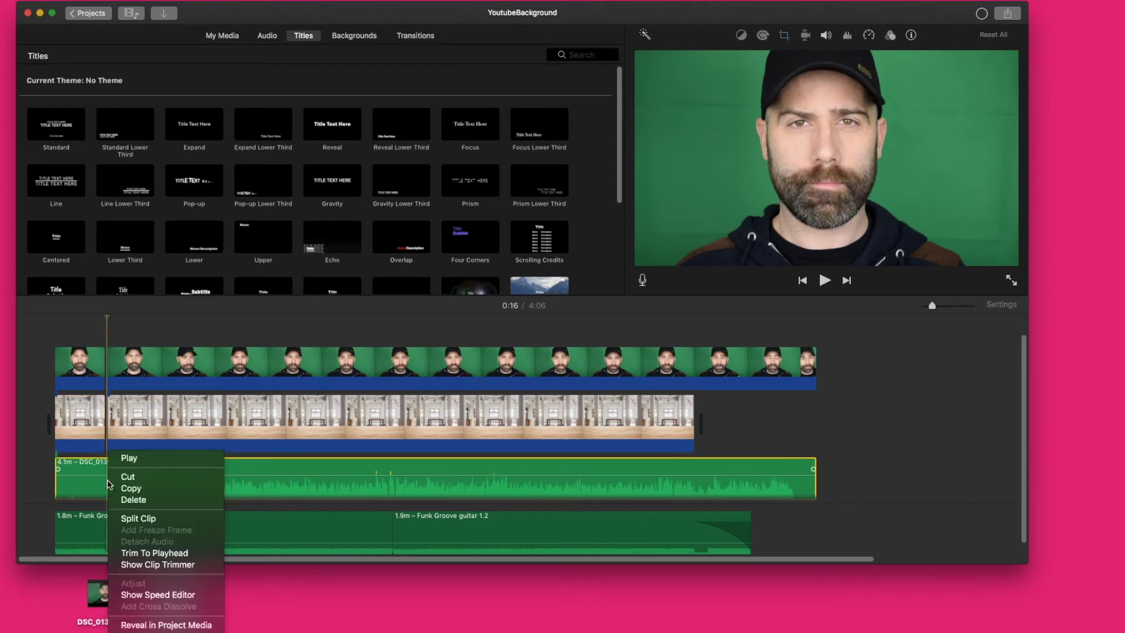
pyautogui.click(126, 518)
# Step: Delete the 16.6-second segments before the split and extend the background clip to about 3.8 minutes to cover the green-screen footage
pyautogui.click(86, 420)
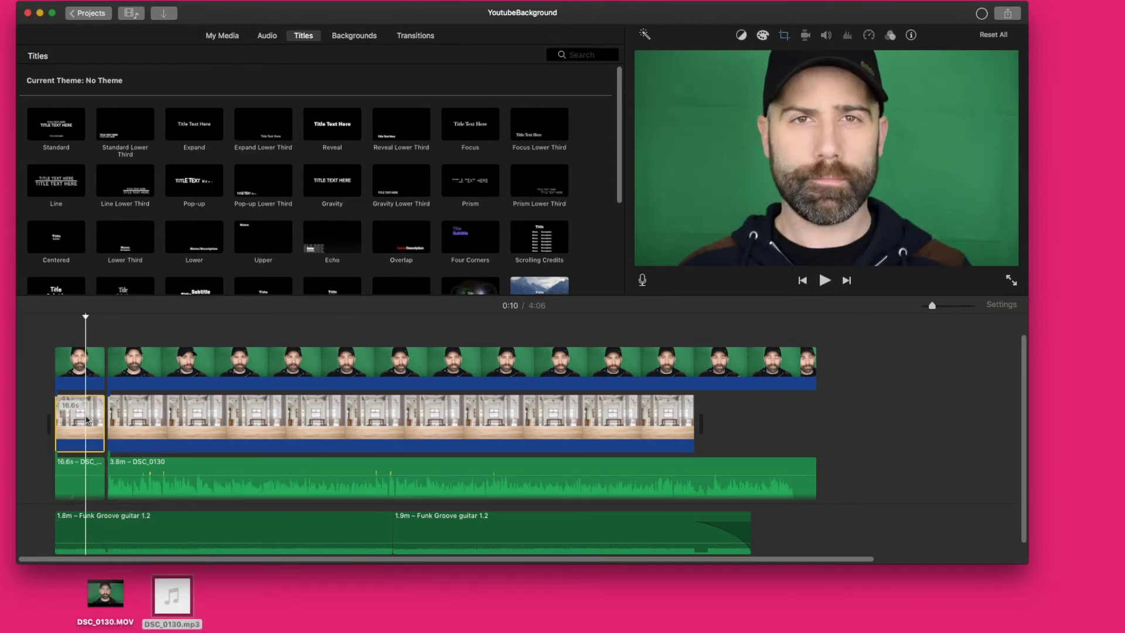
pyautogui.click(84, 358)
pyautogui.press('Delete')
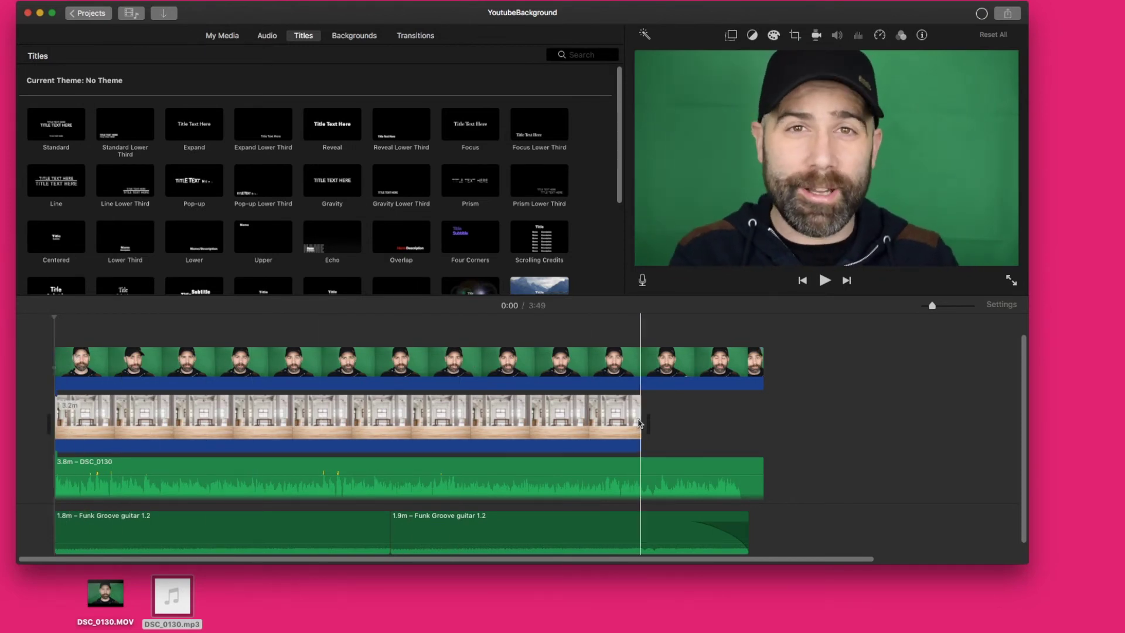
pyautogui.moveTo(638, 427); pyautogui.dragTo(750, 424)
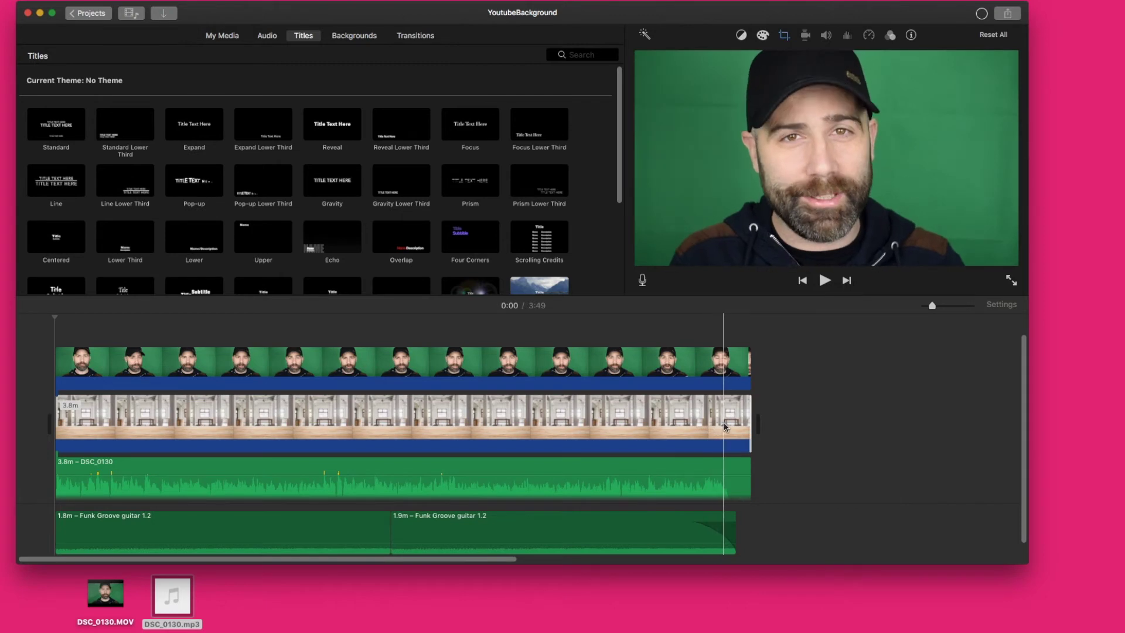
# Step: Split the green-screen clip, DSC_0130 audio and background clip at about 3:42, where the speech ends, and delete the segments after it
pyautogui.click(725, 423)
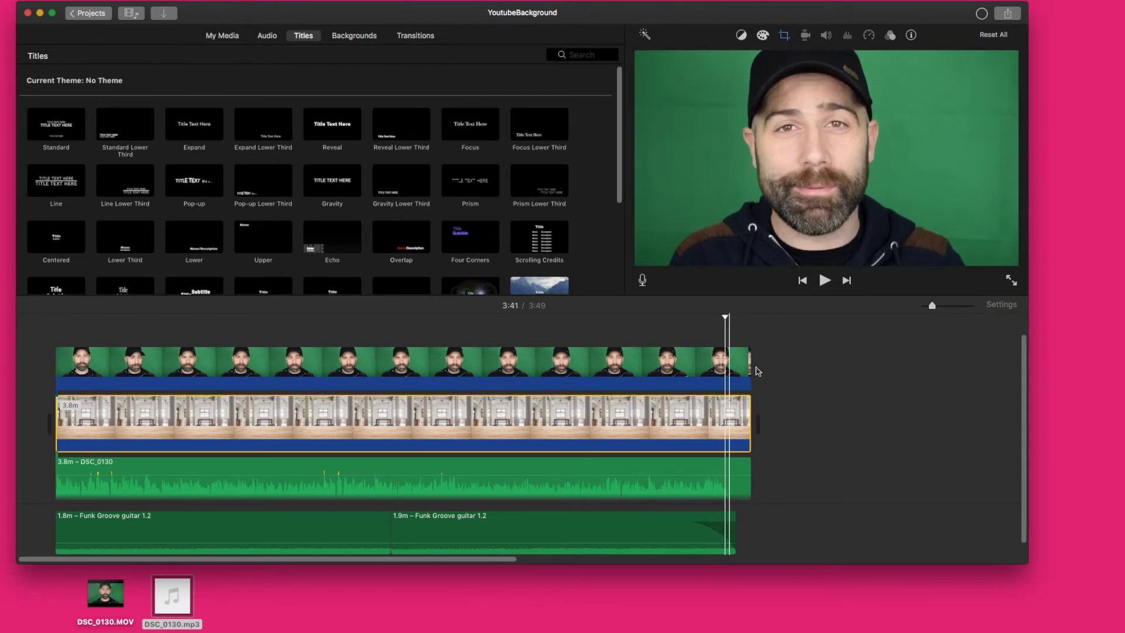
pyautogui.click(825, 281)
pyautogui.click(823, 280)
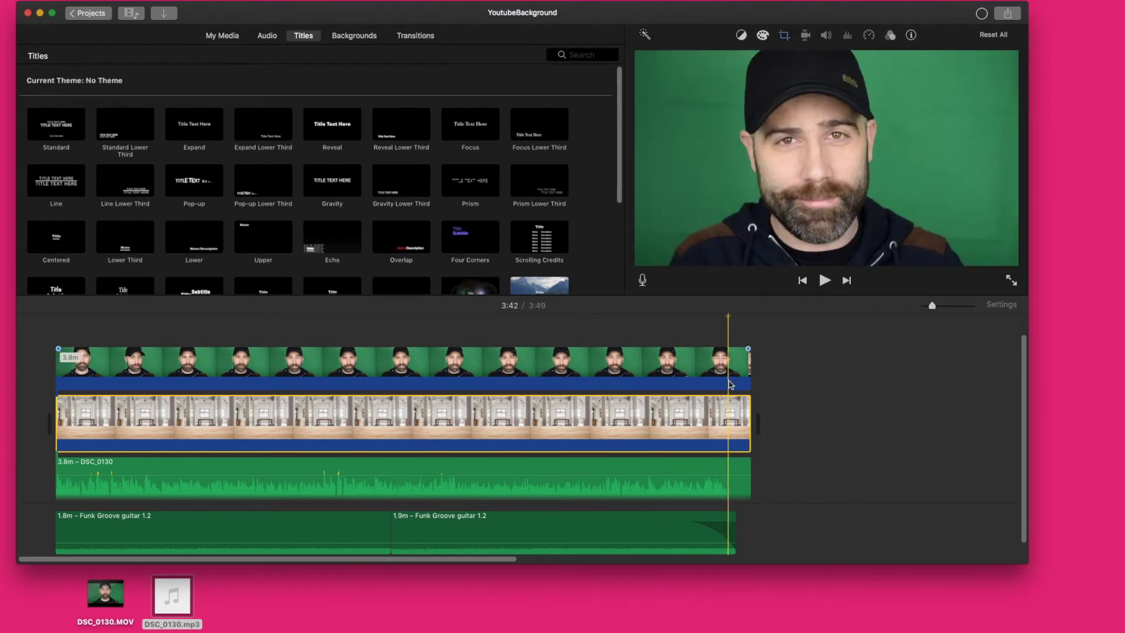
pyautogui.rightClick(730, 384)
pyautogui.click(741, 448)
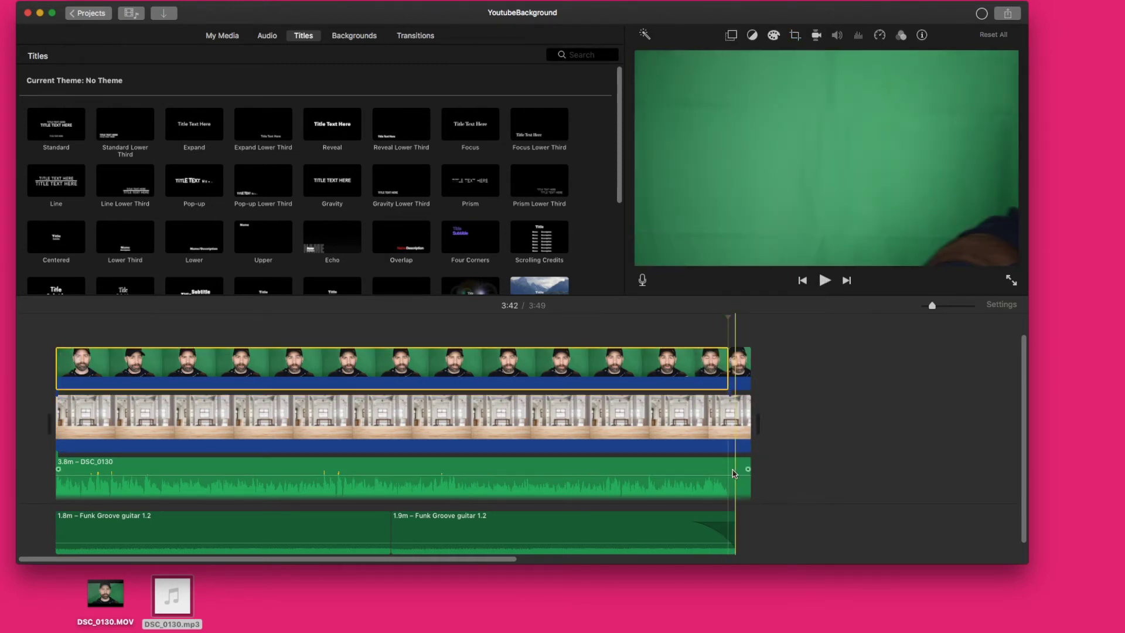
pyautogui.rightClick(732, 472)
pyautogui.press('Return')
pyautogui.rightClick(726, 428)
pyautogui.click(762, 493)
pyautogui.press('BackSpace')
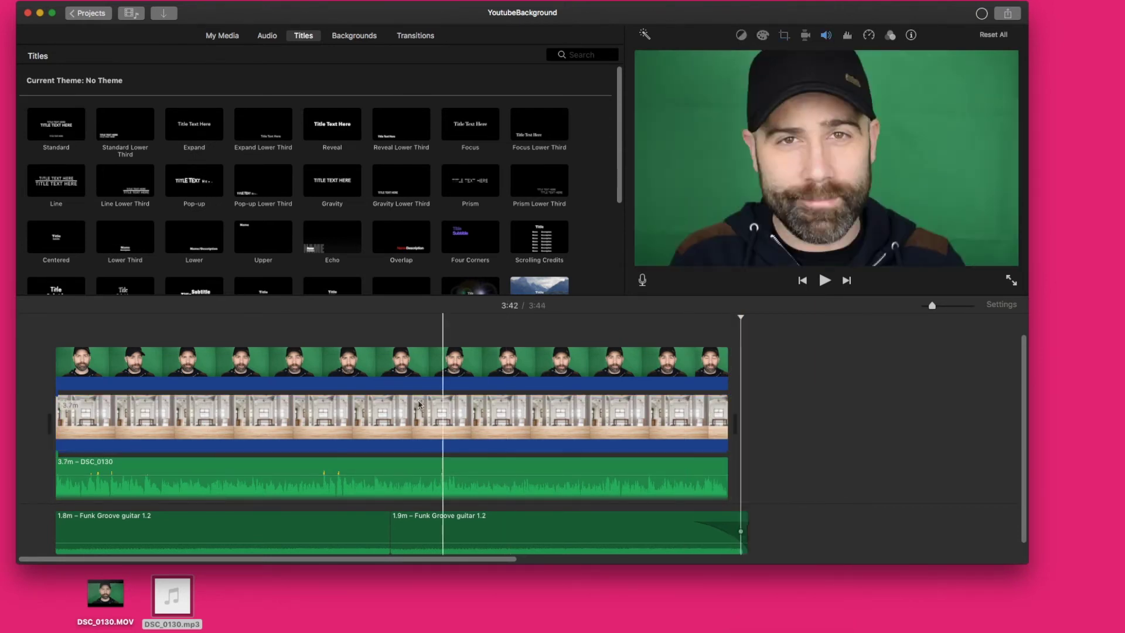
# Step: Replace the trailing Funk Groove guitar 1.2 music clip with a copy of the full 1.8-minute first clip
pyautogui.click(79, 387)
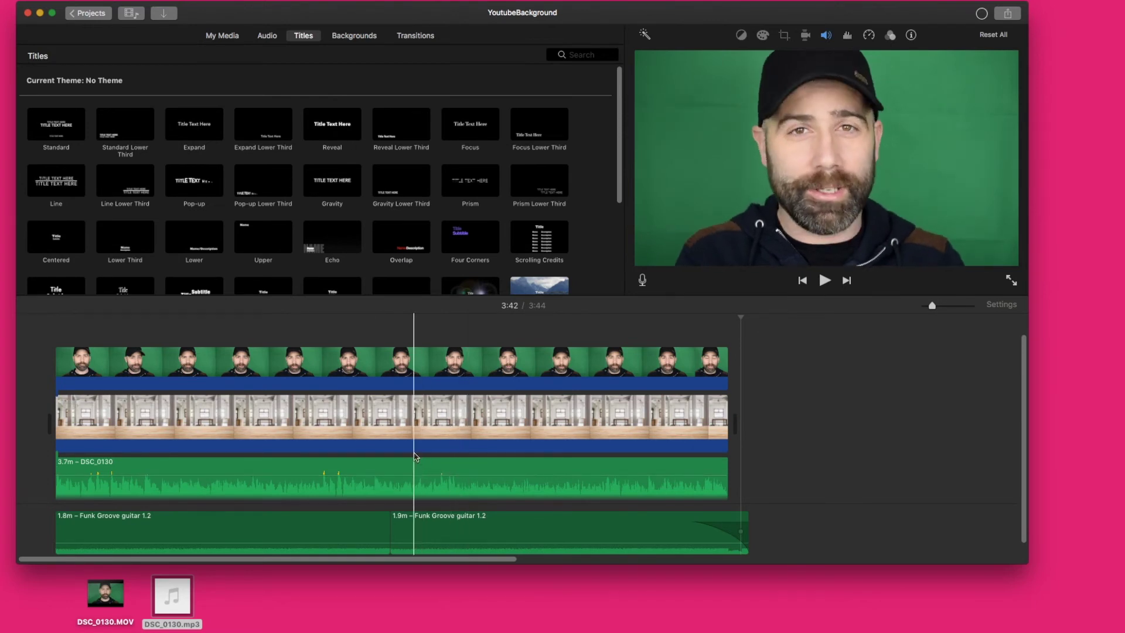
pyautogui.click(497, 535)
pyautogui.press('Delete')
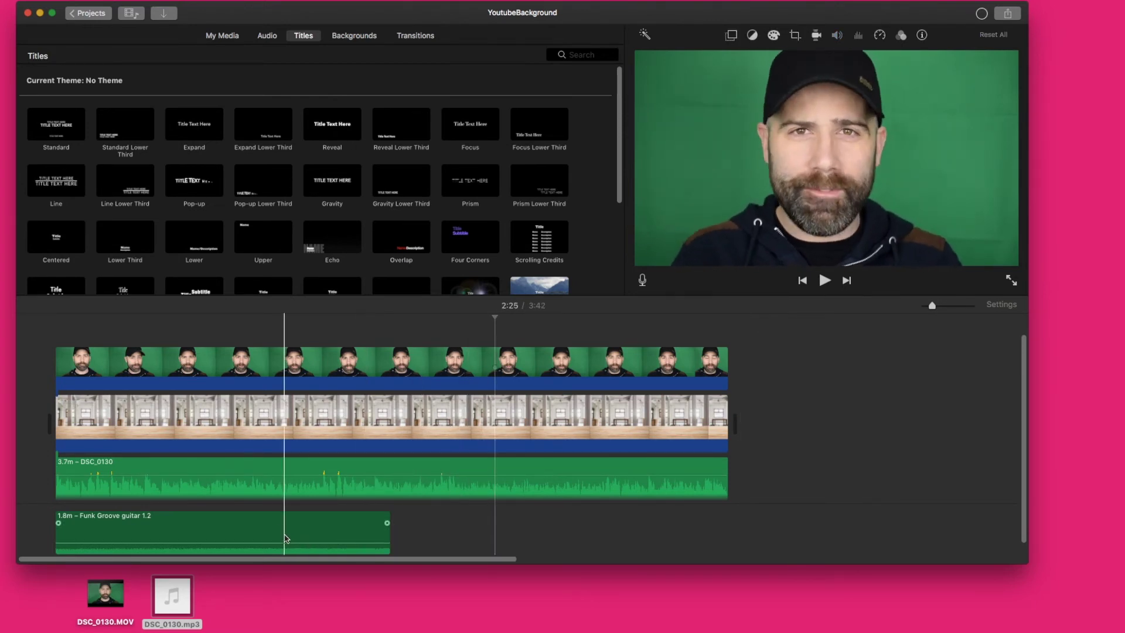
pyautogui.click(272, 527)
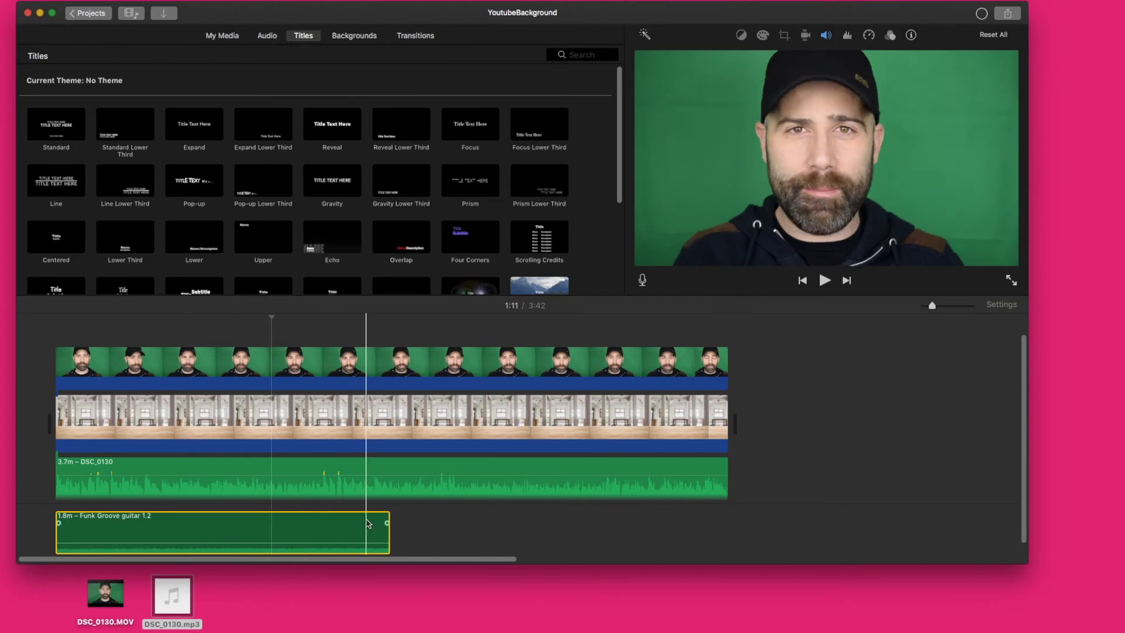
pyautogui.press('super+v')
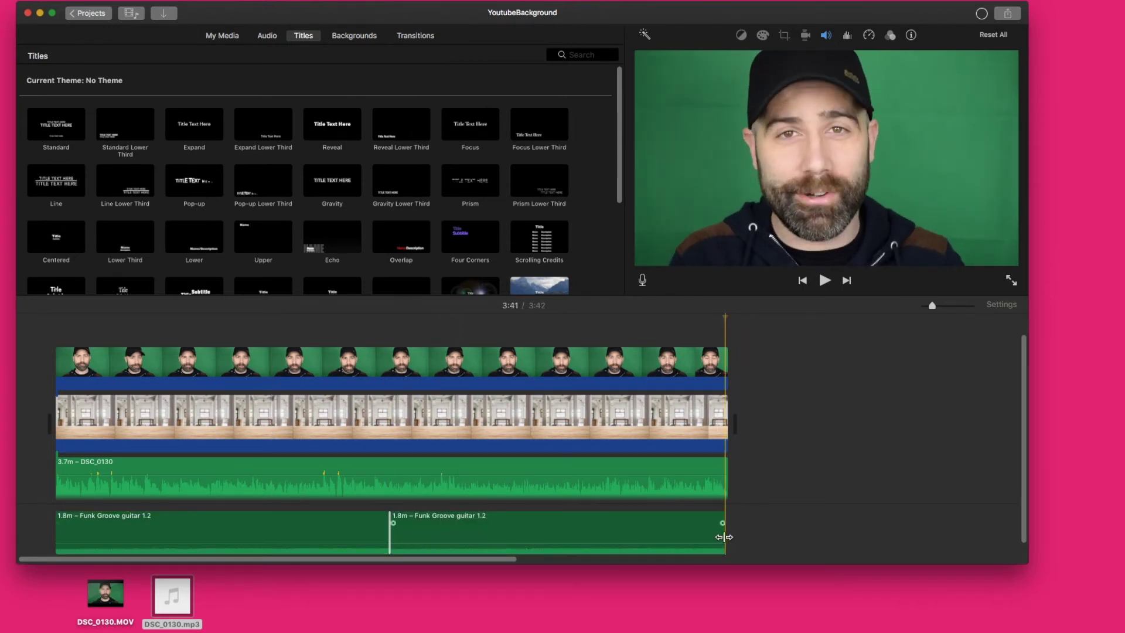
# Step: Append a third Funk Groove guitar 1.2 copy cut to 14.2 seconds, with a fade-out across its whole length
pyautogui.moveTo(725, 536); pyautogui.dragTo(735, 535)
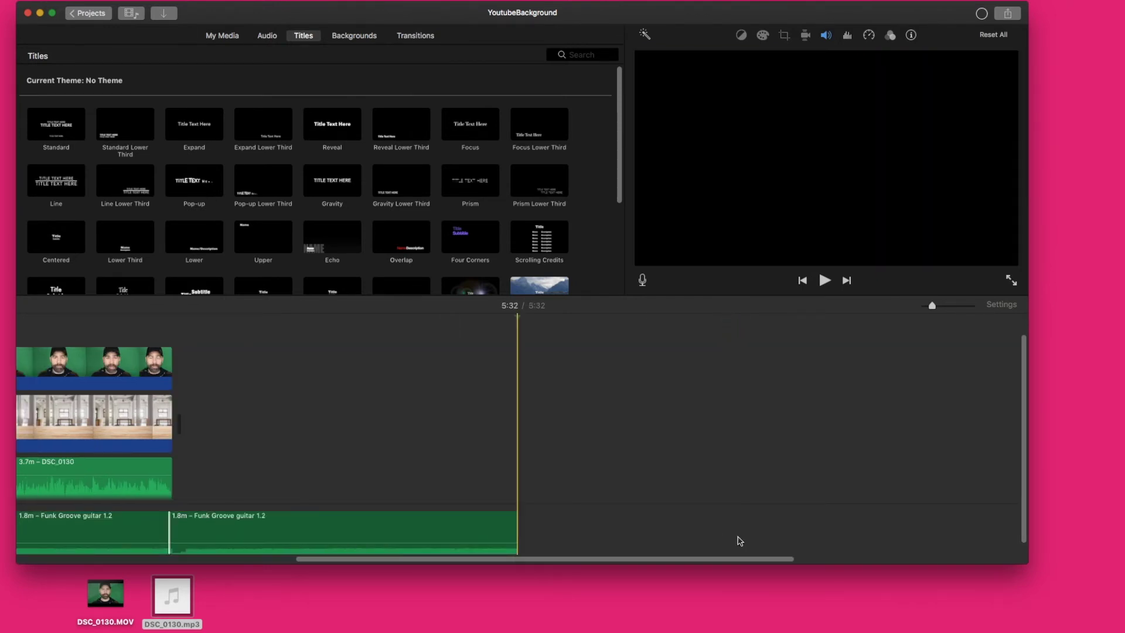
pyautogui.rightClick(228, 535)
pyautogui.click(249, 519)
pyautogui.click(268, 533)
pyautogui.press('Delete')
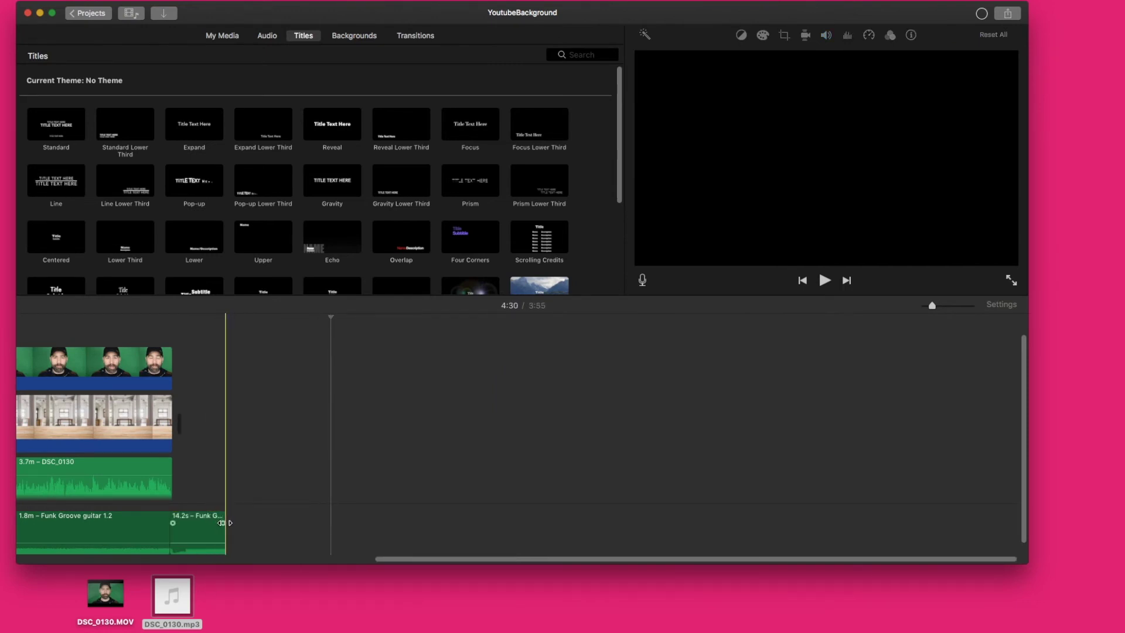
pyautogui.moveTo(222, 522); pyautogui.dragTo(169, 522)
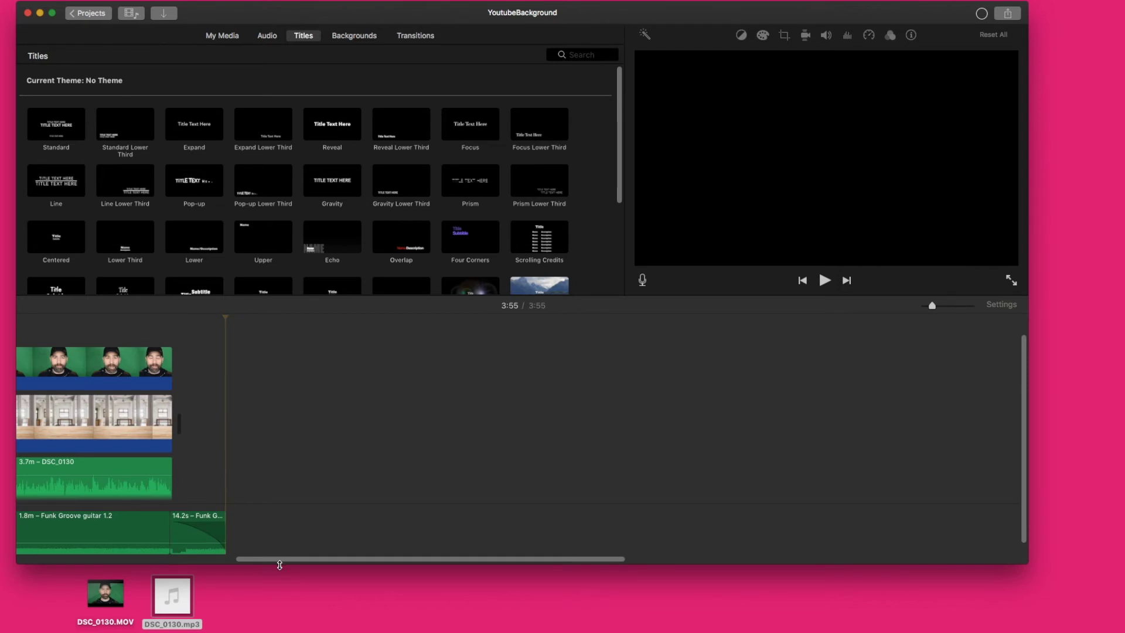
# Step: Set the green-screen clip's video overlay mode to Green/Blue Screen
pyautogui.moveTo(277, 560); pyautogui.dragTo(58, 560)
pyautogui.click(240, 366)
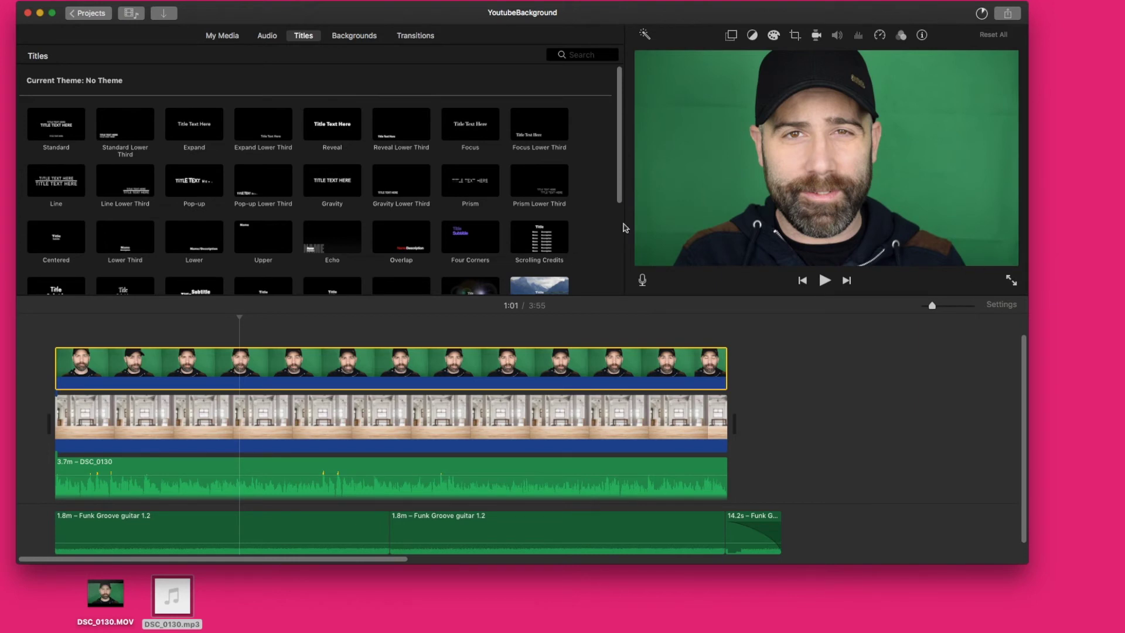
pyautogui.click(732, 36)
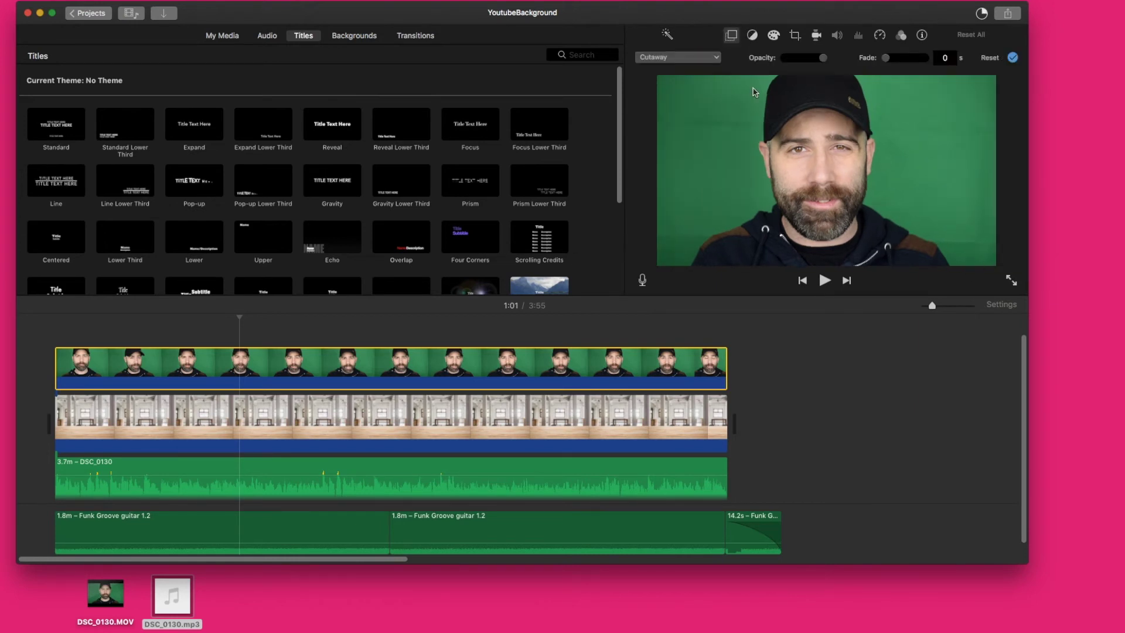
pyautogui.click(695, 59)
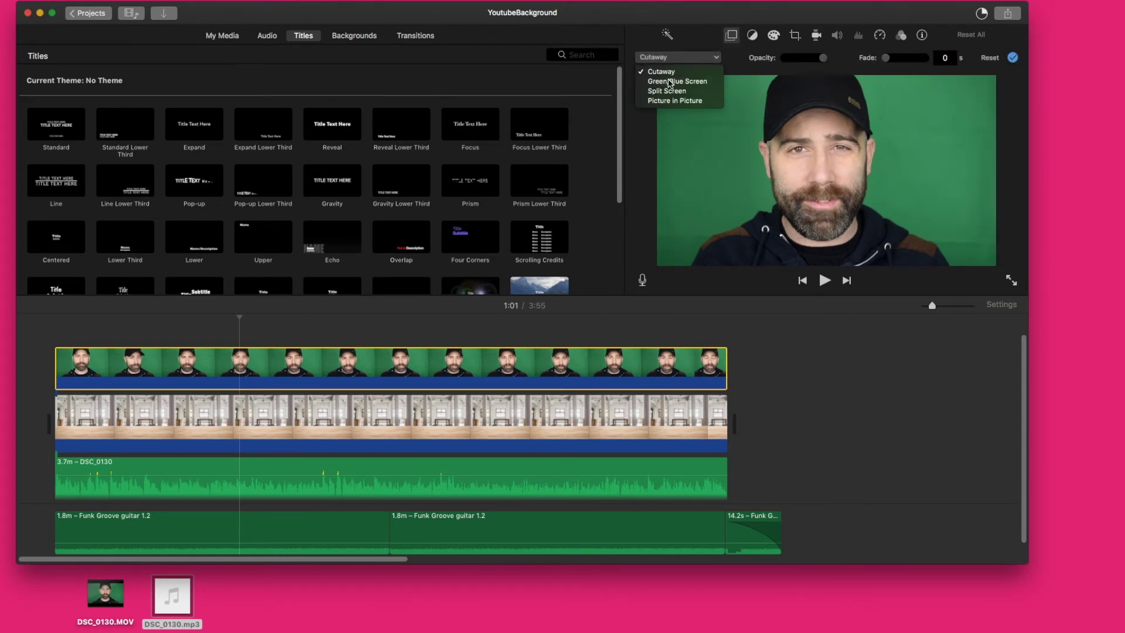
pyautogui.click(670, 82)
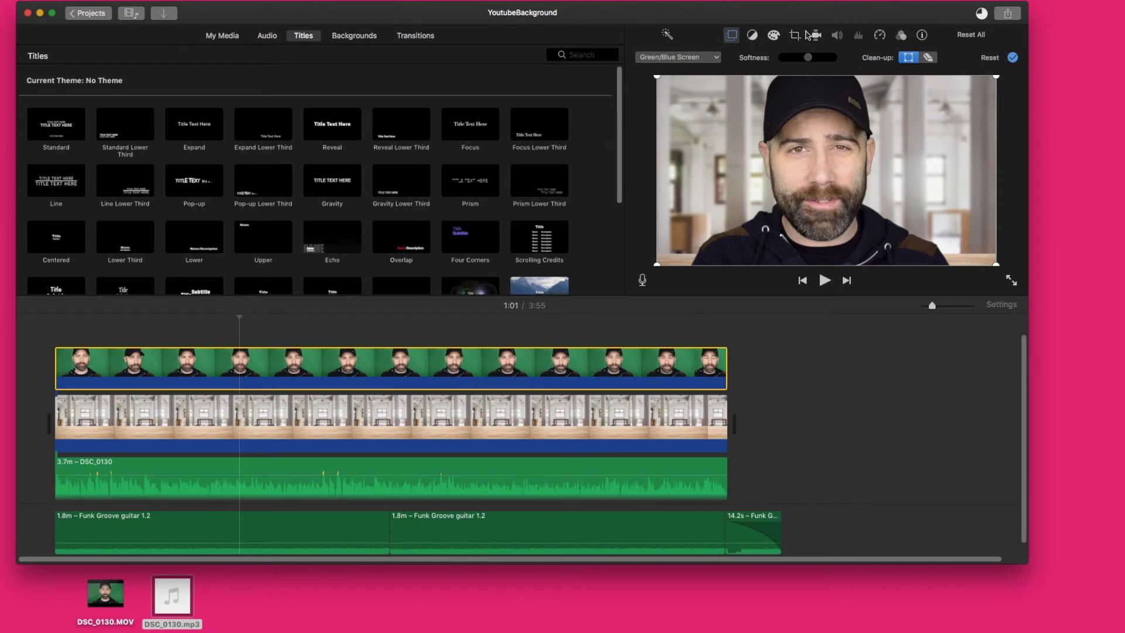
# Step: Crop the green-screen clip slightly at its upper-right corner using Crop to Fill, and preview the composite at about 1:50
pyautogui.click(795, 35)
pyautogui.click(712, 60)
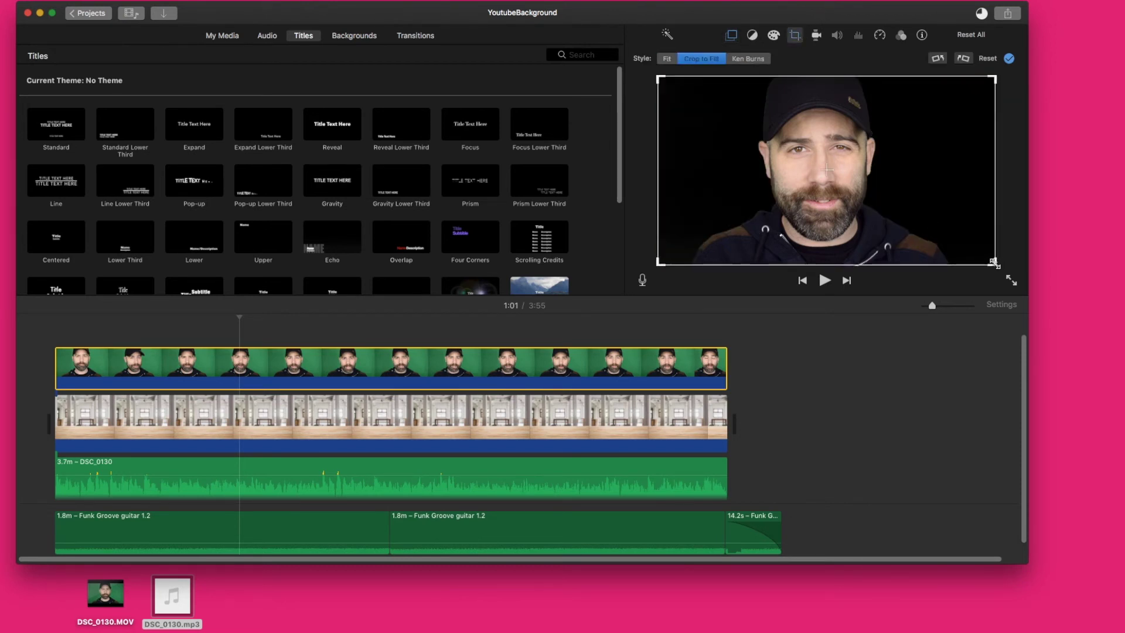
pyautogui.click(996, 79)
pyautogui.moveTo(992, 79); pyautogui.dragTo(982, 83)
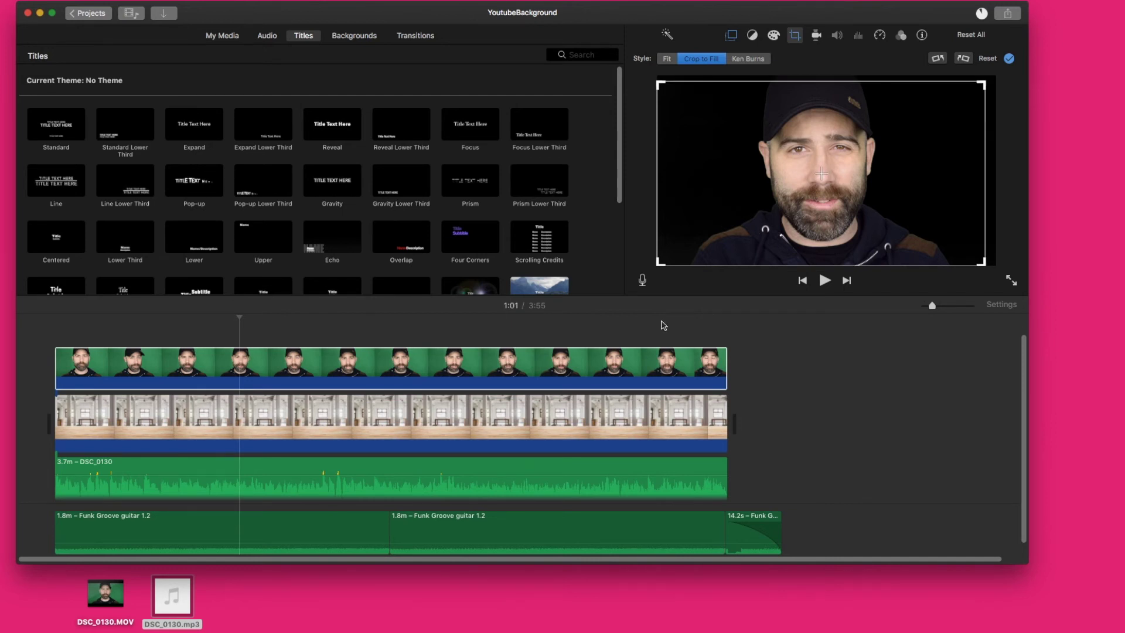
pyautogui.click(334, 375)
pyautogui.click(923, 404)
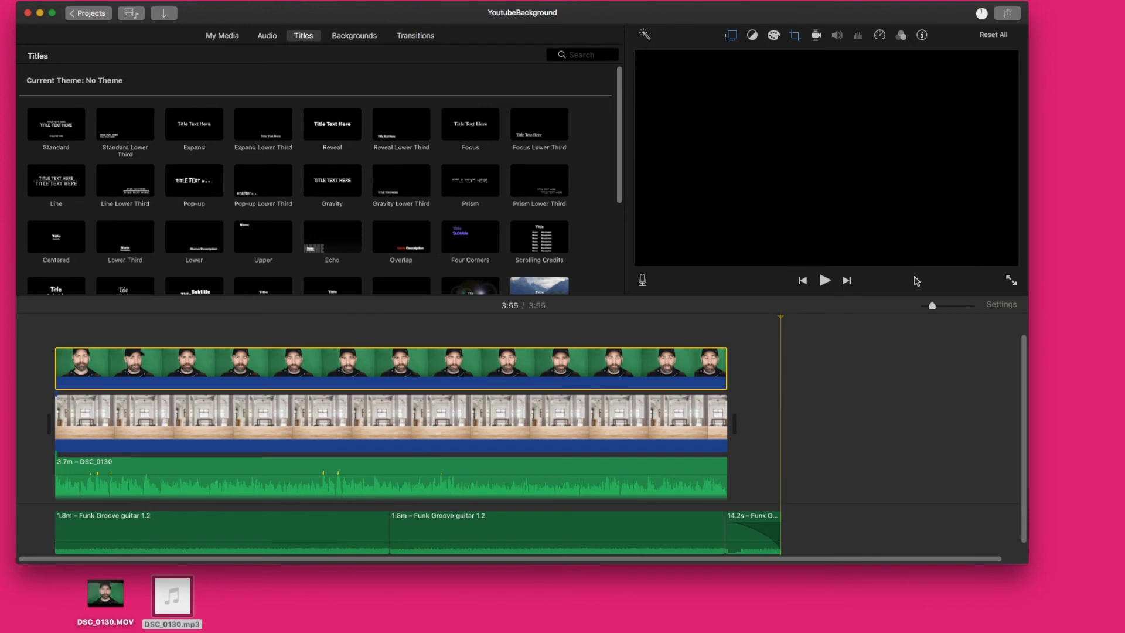
pyautogui.click(389, 339)
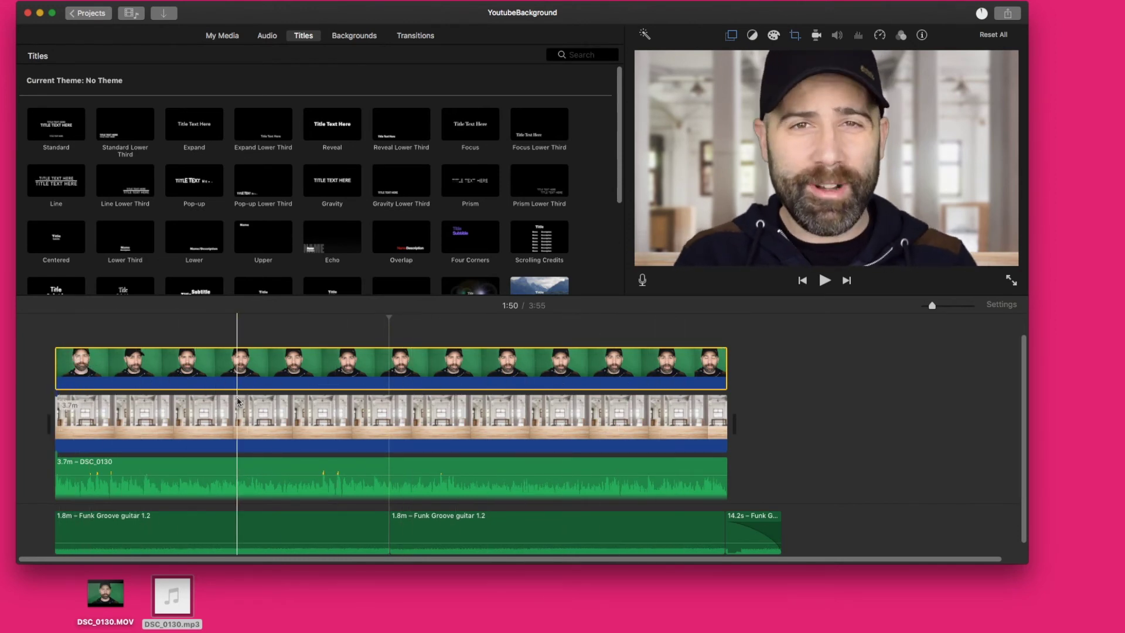
# Step: Try raising the DSC_0130 audio clip's volume to about 141%
pyautogui.click(329, 474)
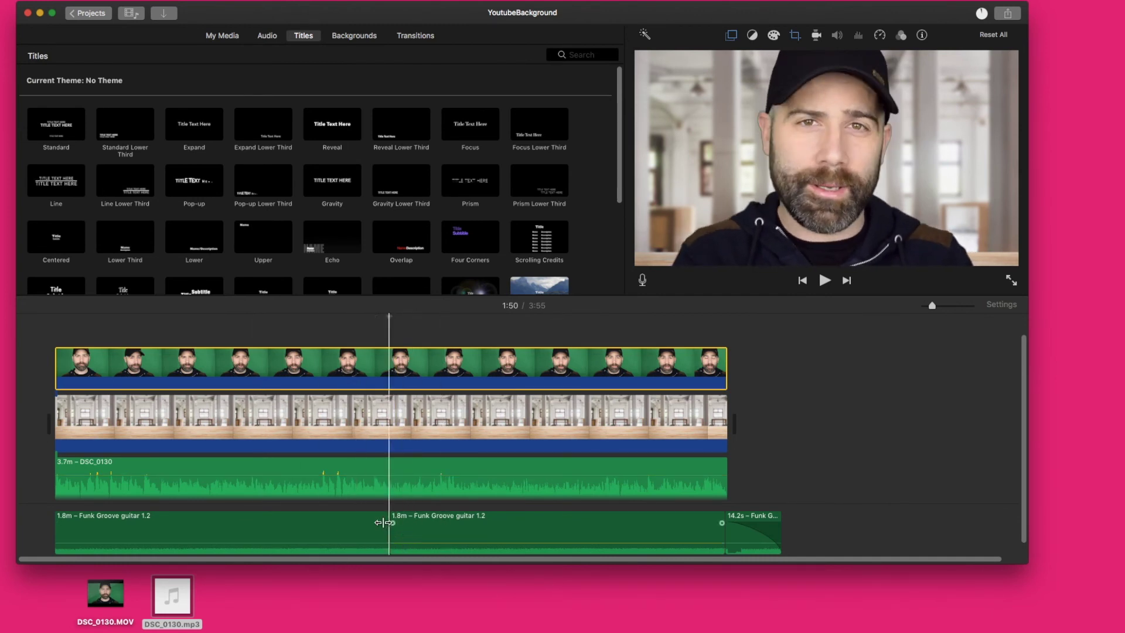
pyautogui.moveTo(319, 473)
pyautogui.moveTo(321, 474); pyautogui.dragTo(314, 471)
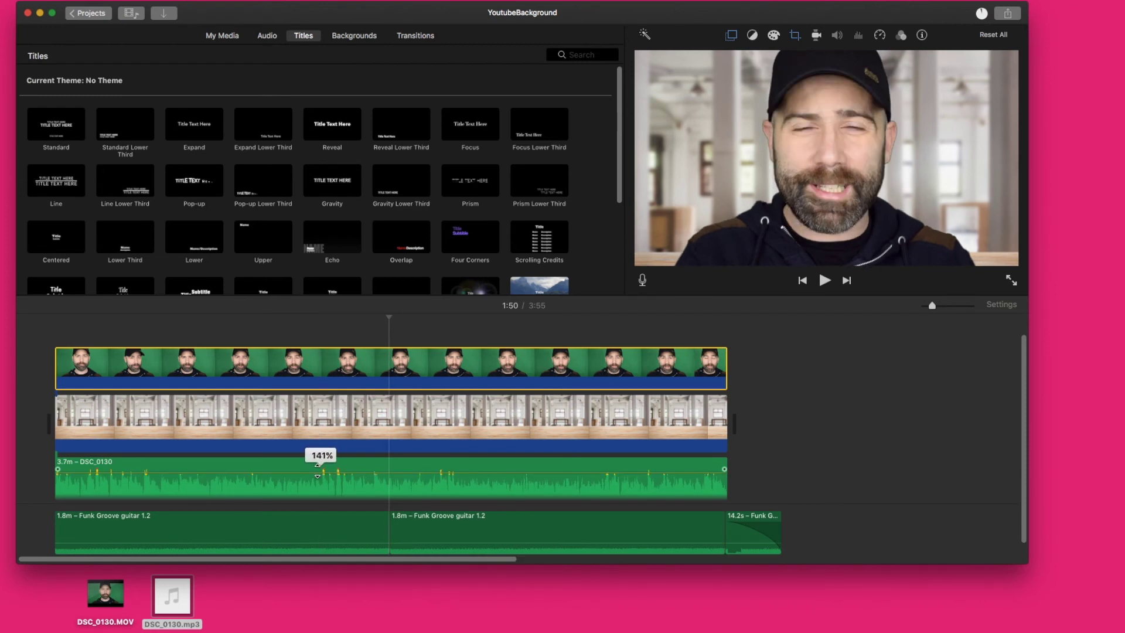
pyautogui.moveTo(317, 470); pyautogui.dragTo(316, 471)
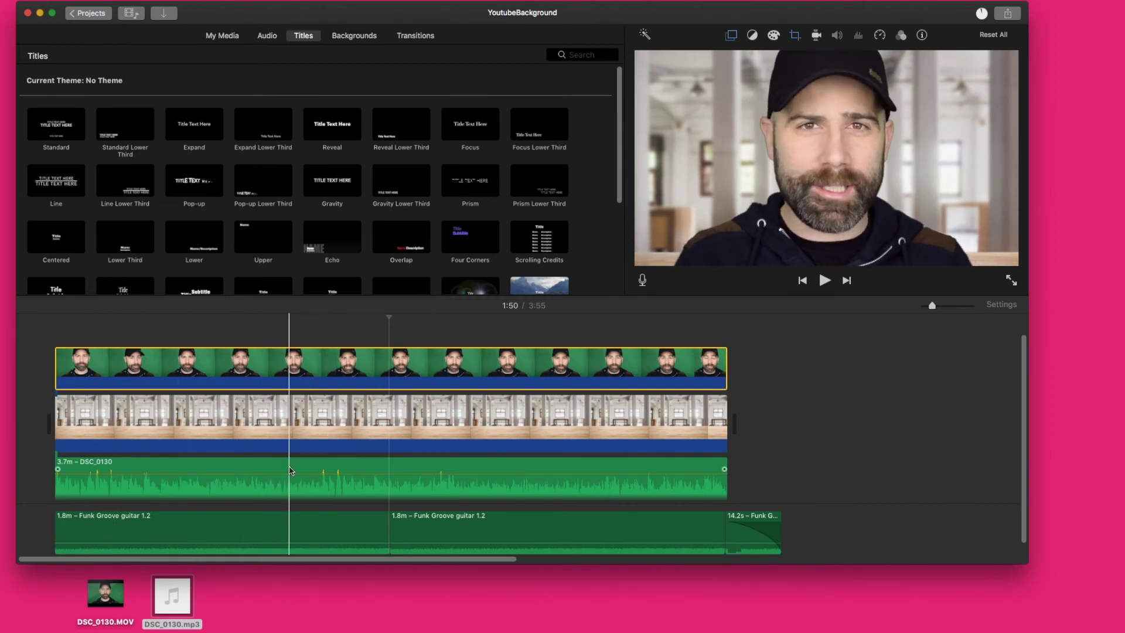
# Step: Apply the Loudness equalizer preset to the DSC_0130 audio clip
pyautogui.click(230, 470)
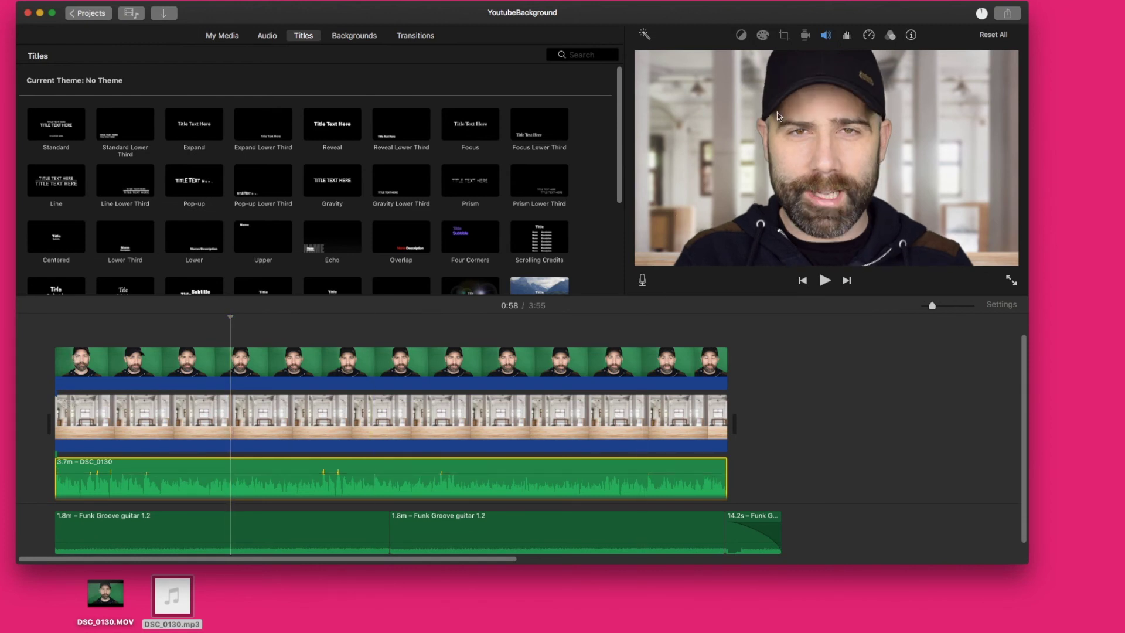
pyautogui.click(846, 36)
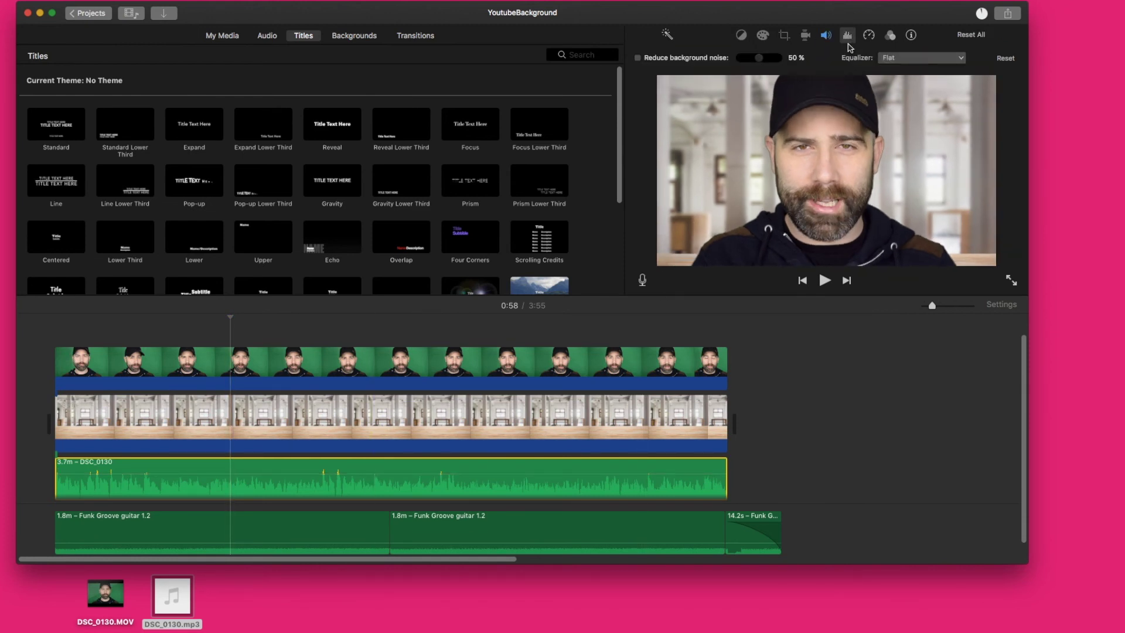
pyautogui.click(920, 57)
pyautogui.click(908, 101)
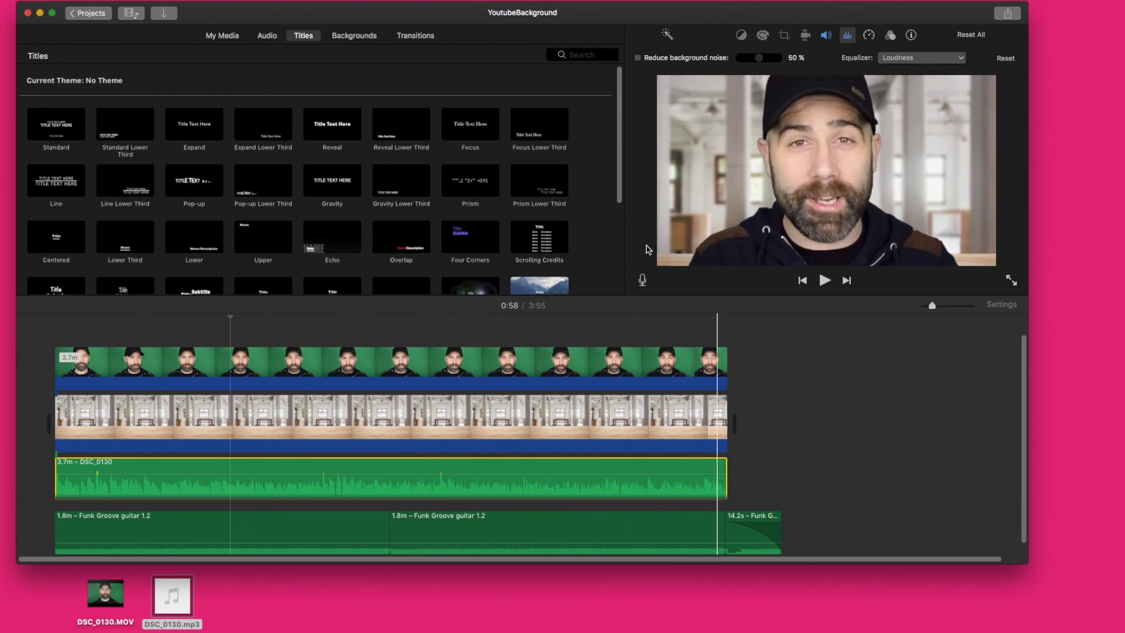
# Step: Set up a file export of the movie titled "The CMA" and cancel it without exporting
pyautogui.click(65, 0)
pyautogui.moveTo(81, 166)
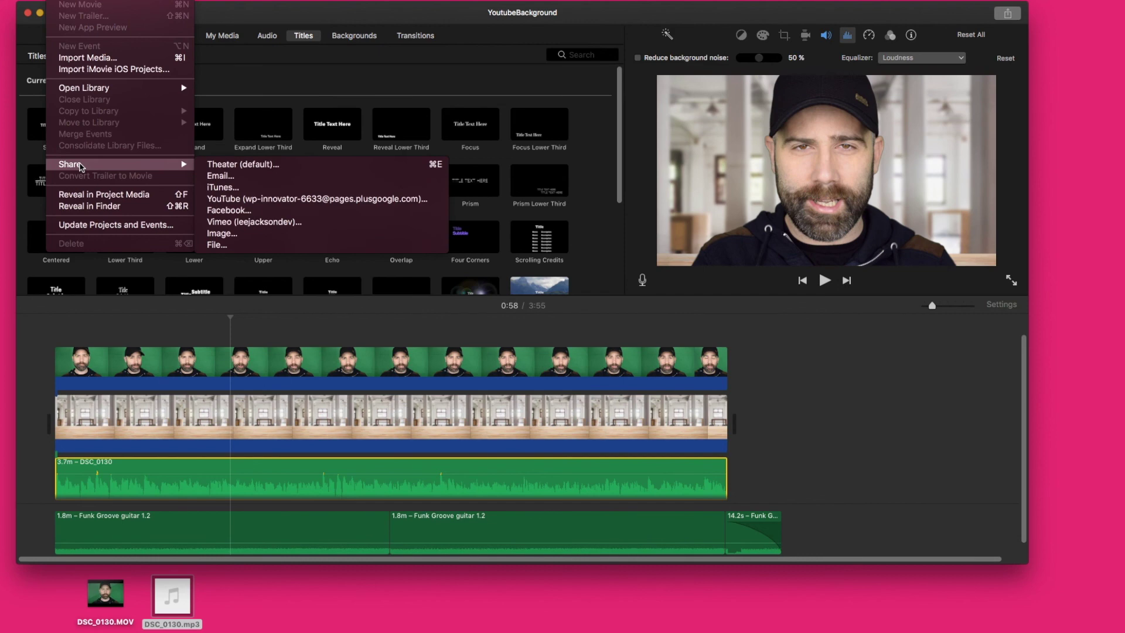
pyautogui.click(217, 245)
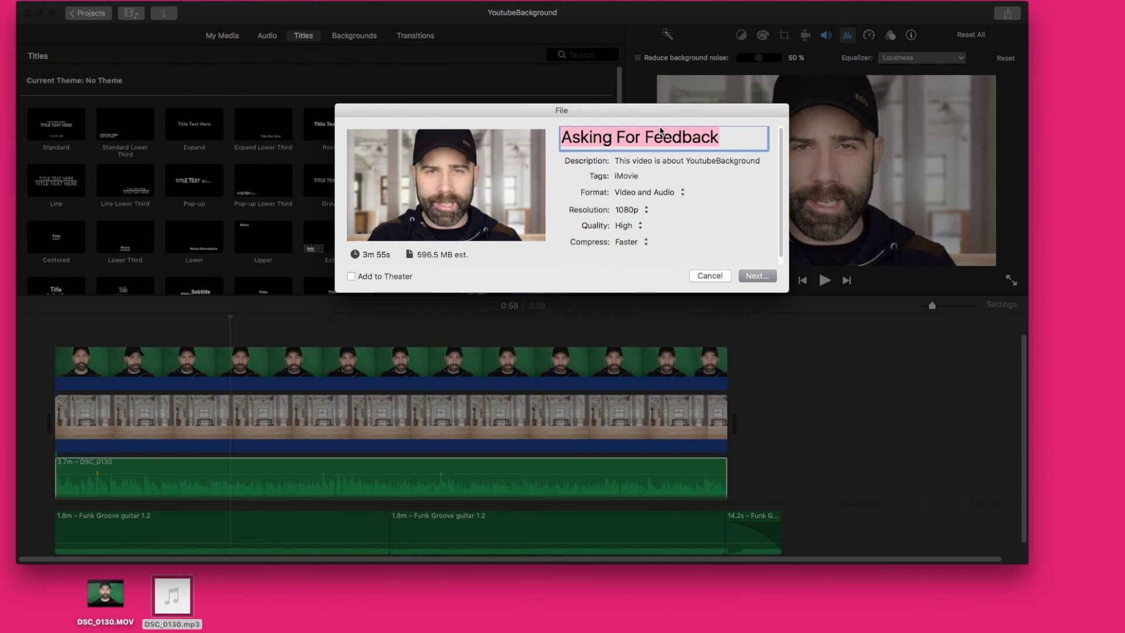
pyautogui.write('The CMA')
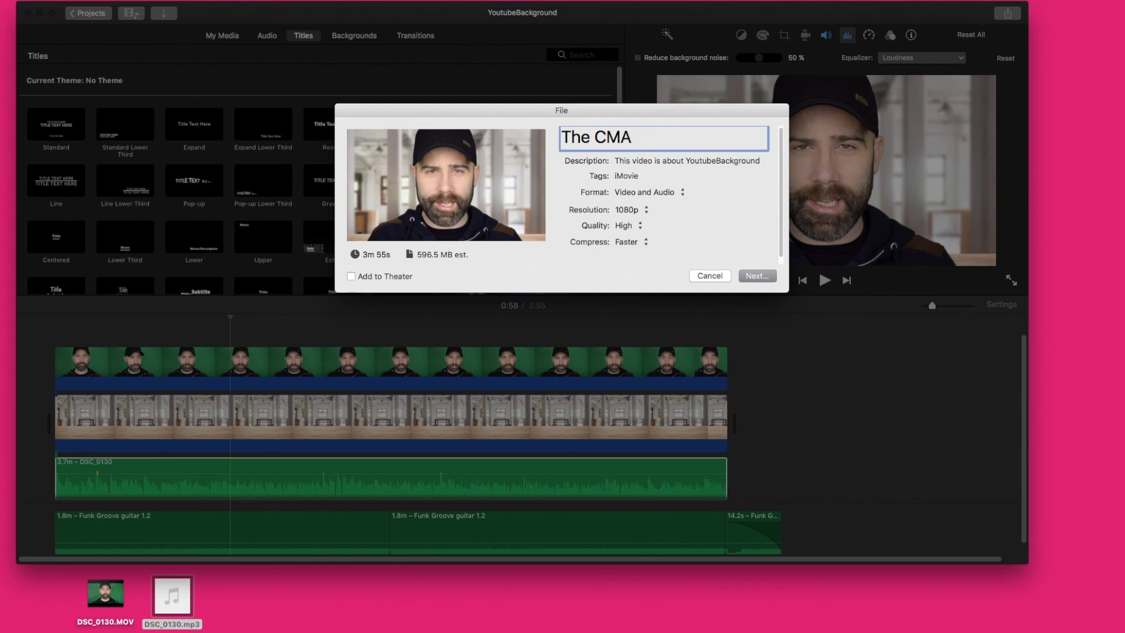
pyautogui.click(717, 275)
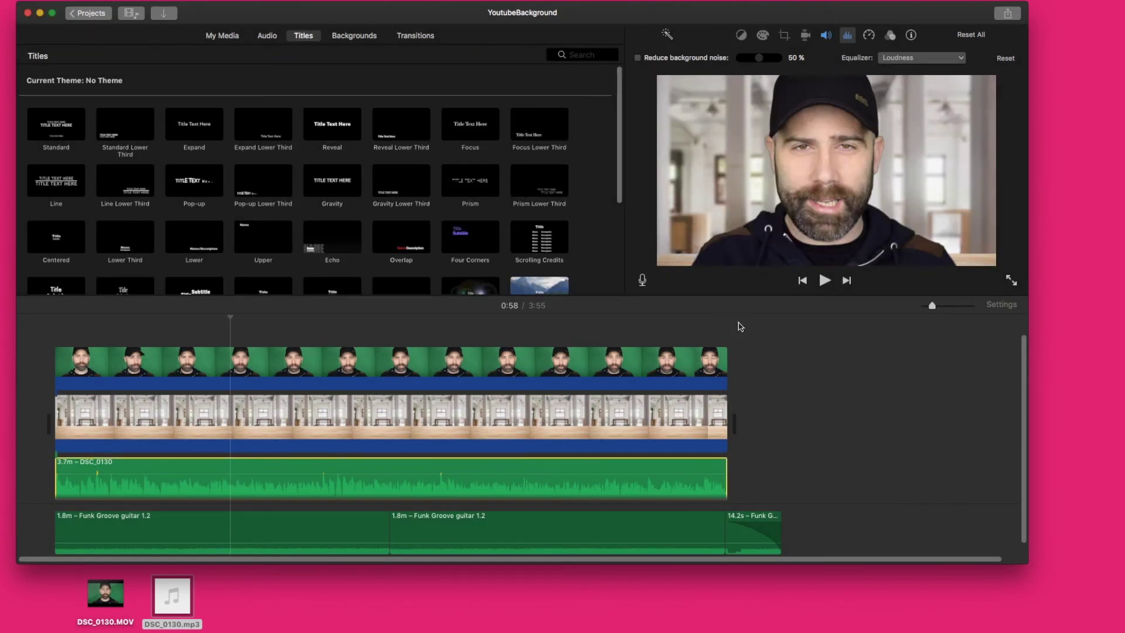
pyautogui.click(402, 399)
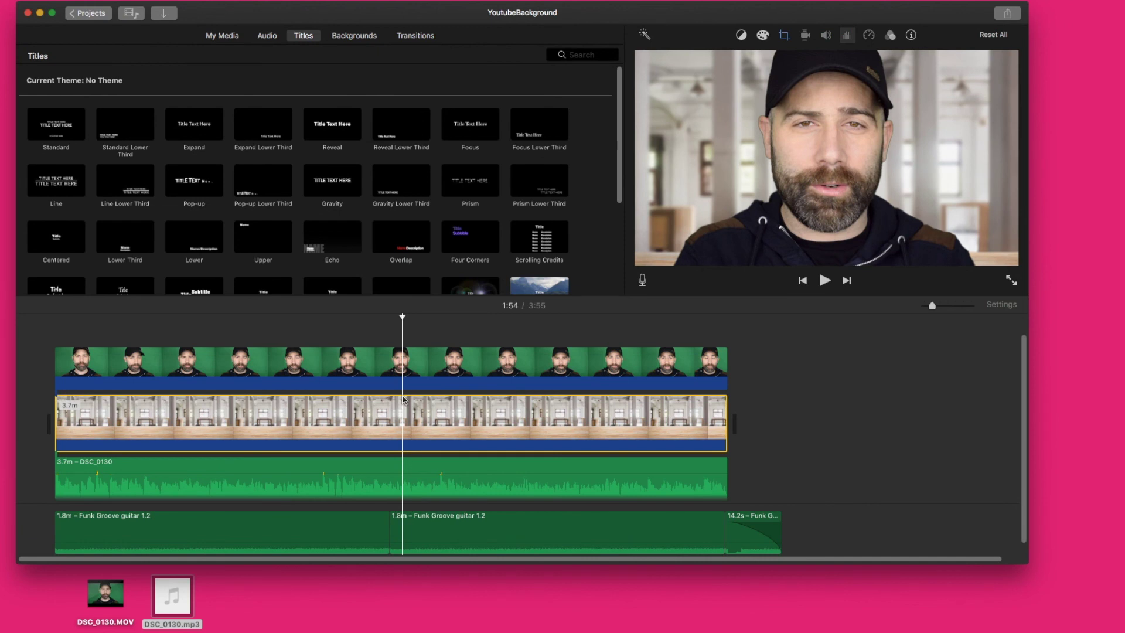